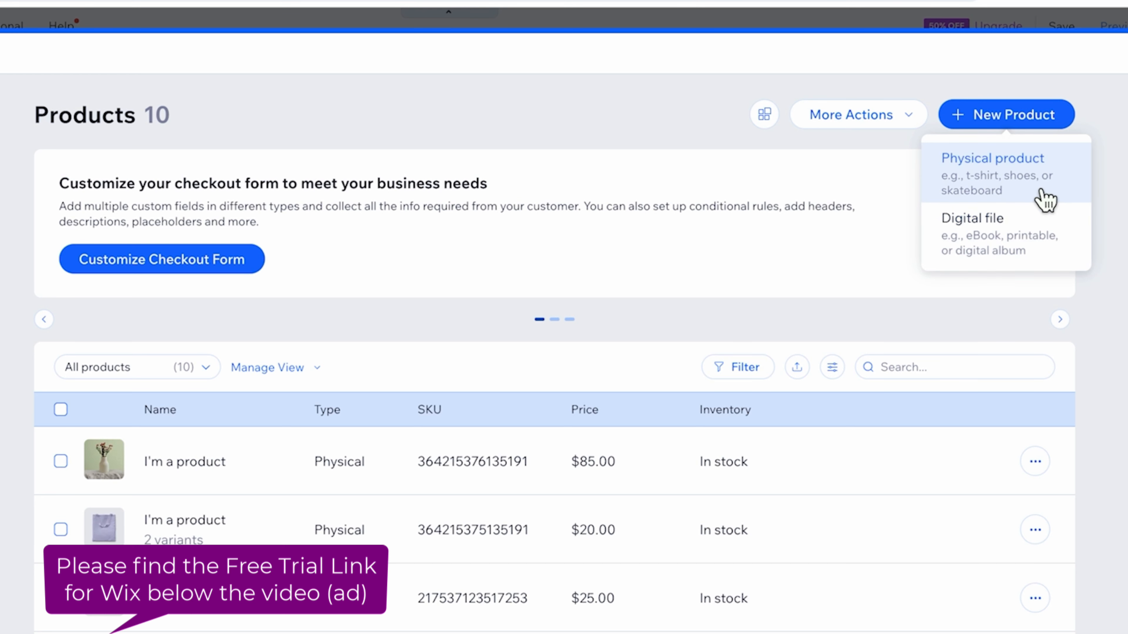
- Create a new physical product titled "T-Shirts"
click(1015, 178)
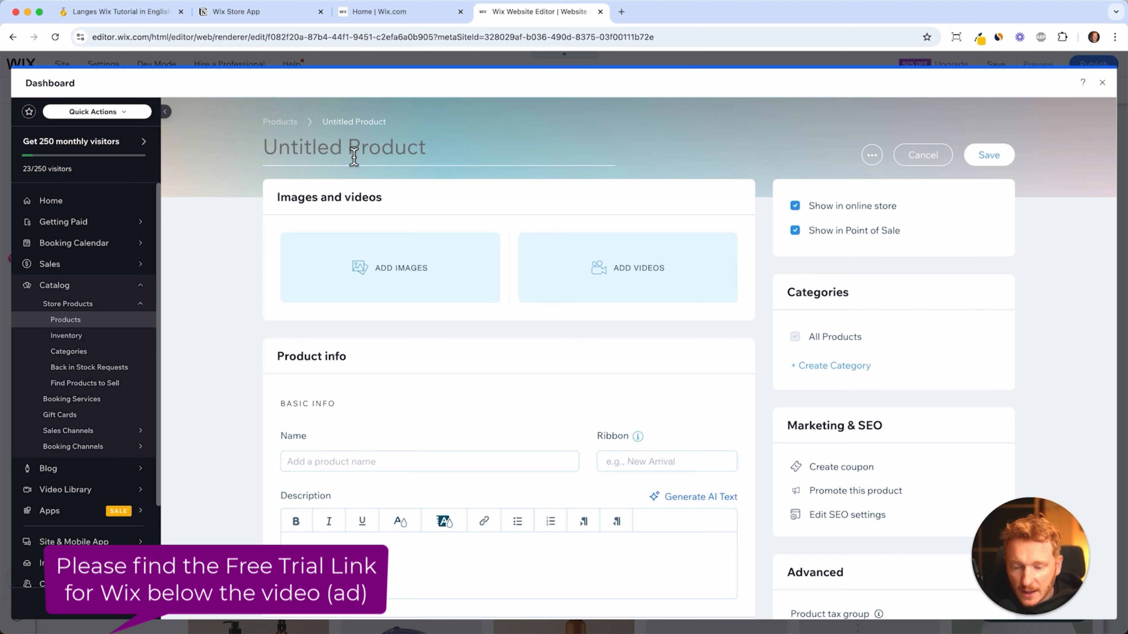
text(T-Shirts)
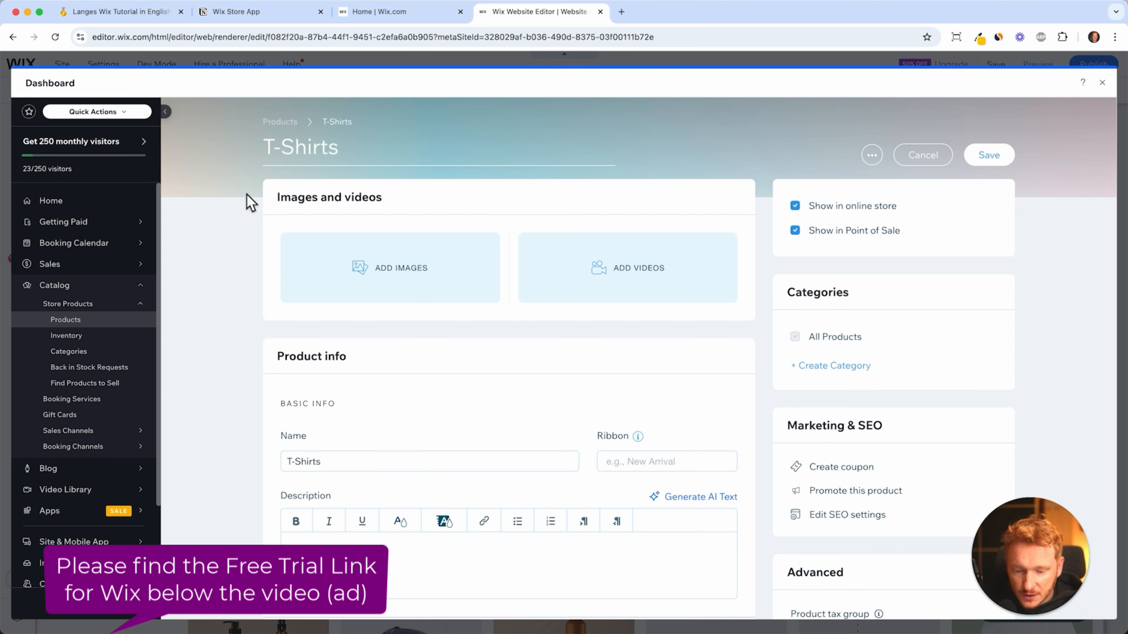
click(247, 194)
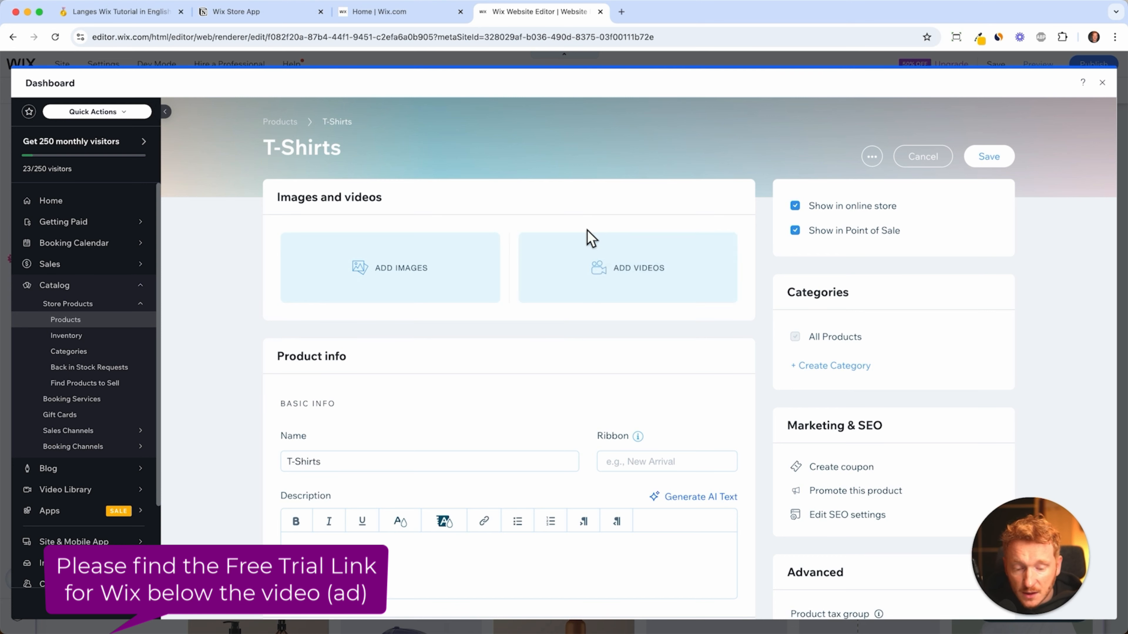
- Search the Unsplash photo library for "t-shirt" to find an image for the product
click(453, 277)
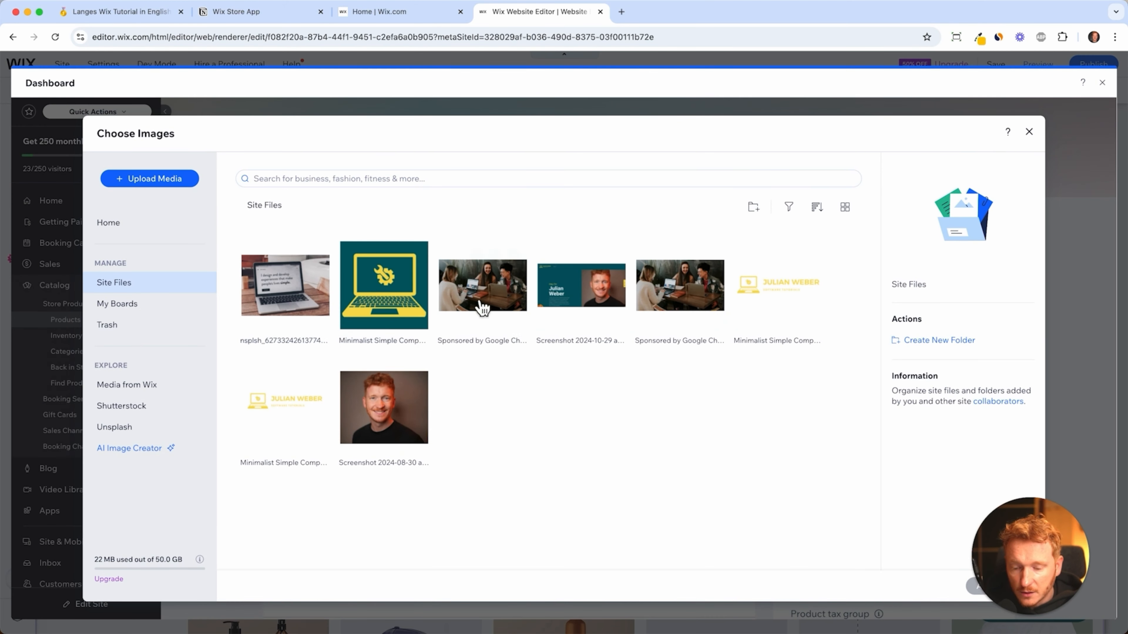
click(143, 433)
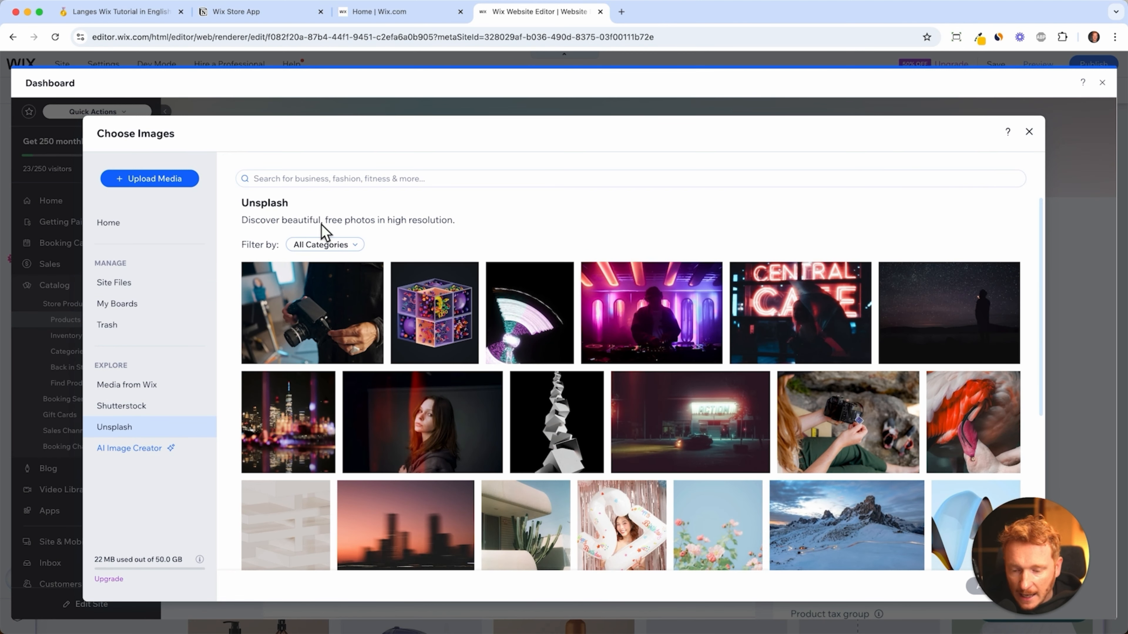
click(334, 179)
text(t-shirt)
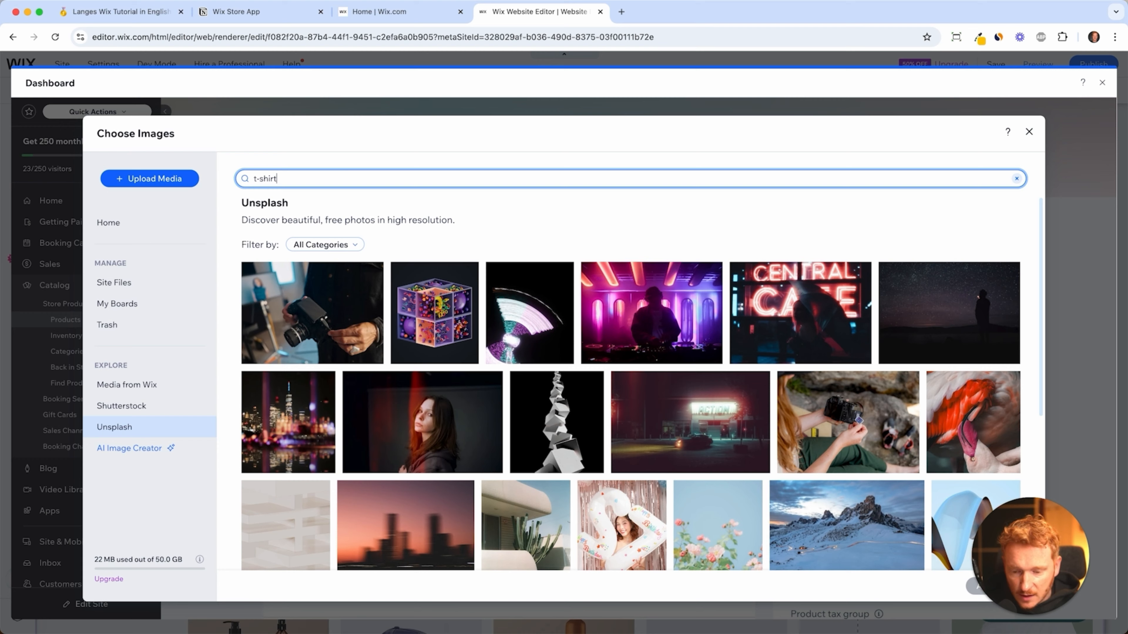
key(Return)
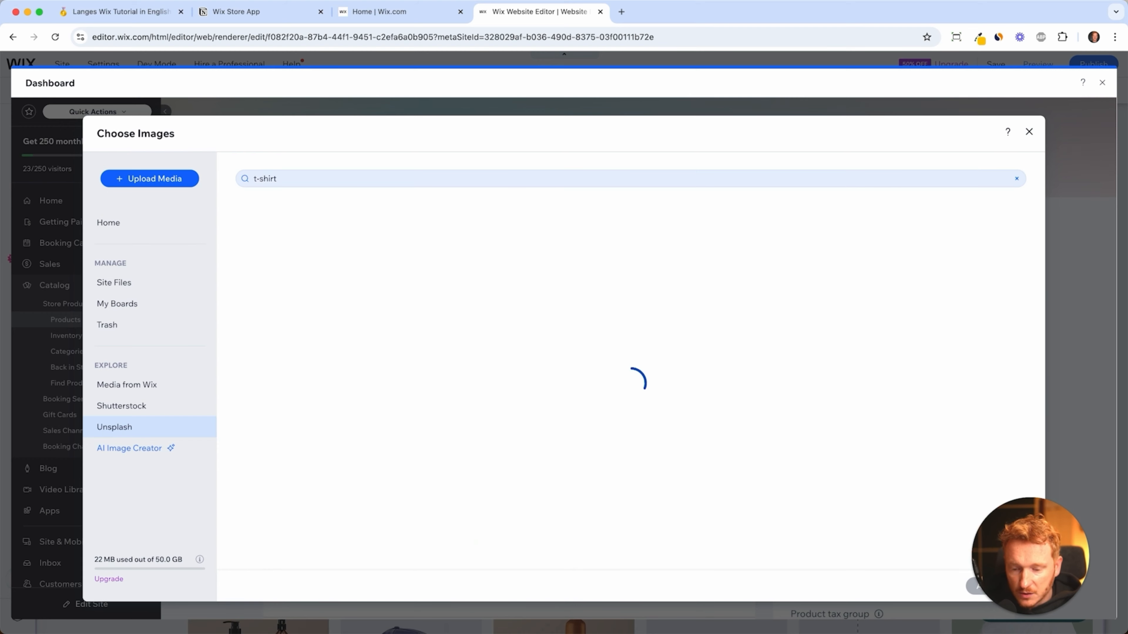
- Add the photo of the red "1UP" T-shirt to the product's images
scroll(351, 295, down, 5)
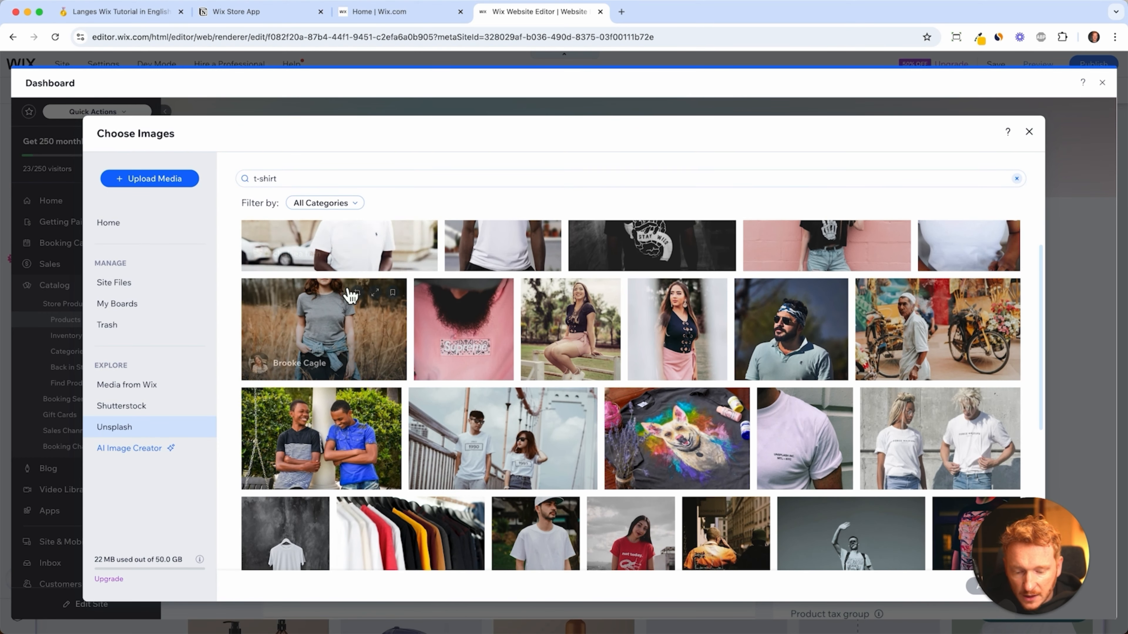
scroll(349, 295, down, 5)
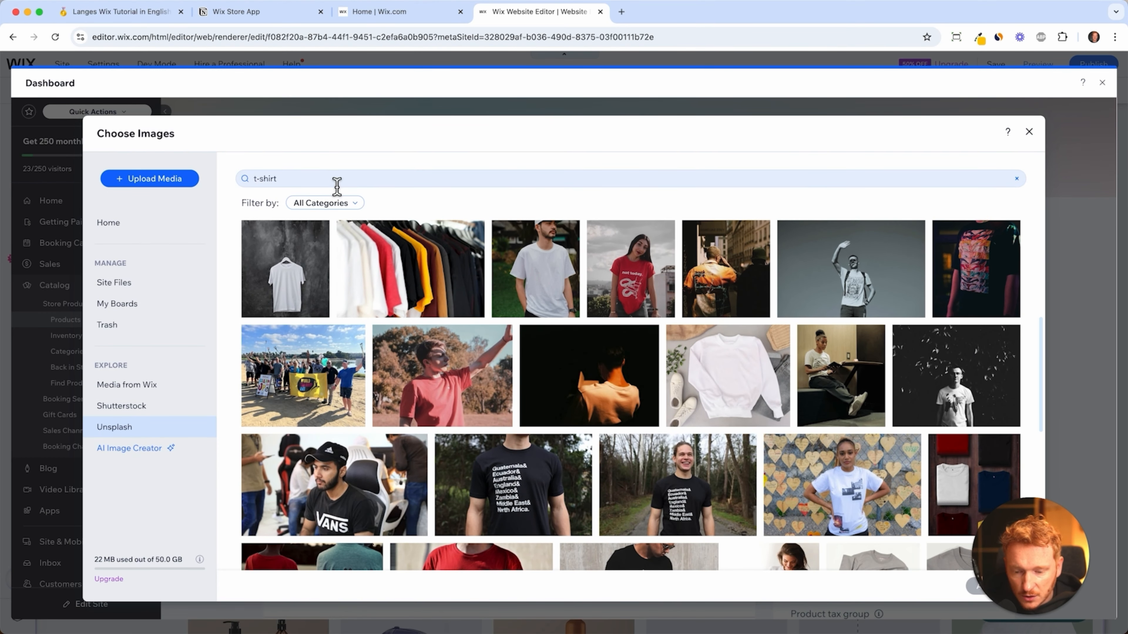
scroll(493, 319, down, 7)
click(490, 314)
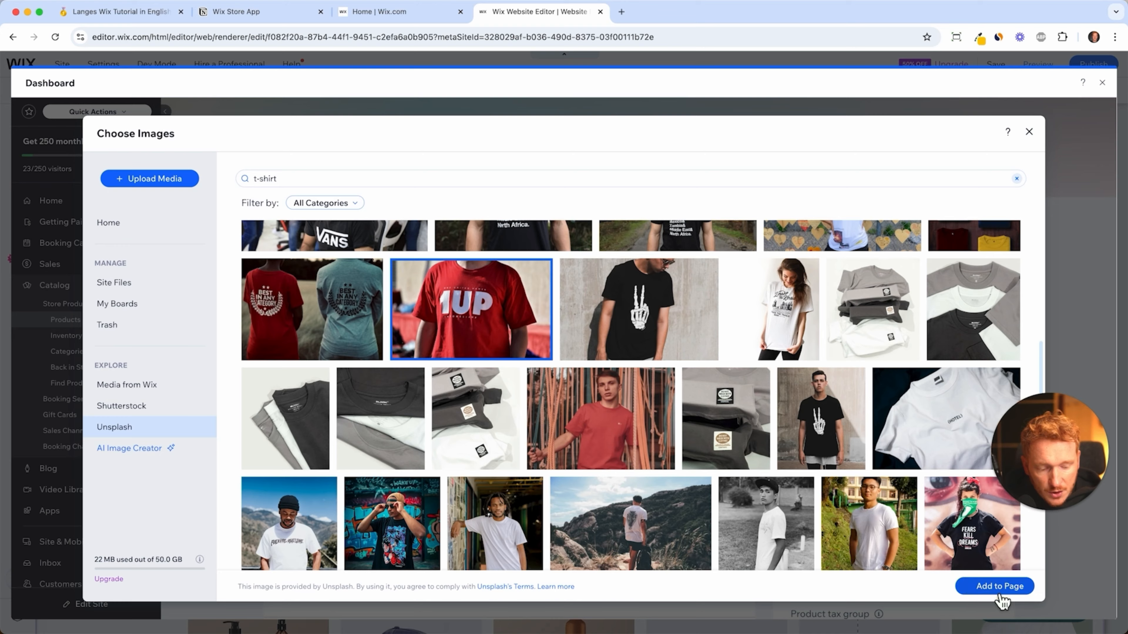
click(1000, 587)
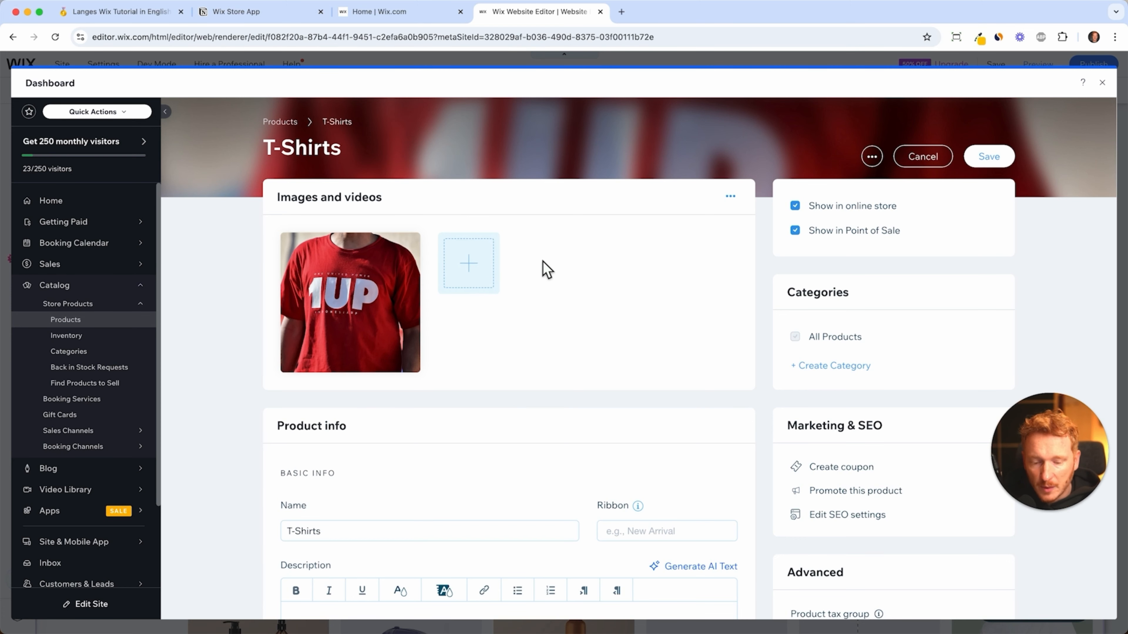
- Rename the product "Merch T-Shirts" in the basic info
scroll(550, 307, down, 1)
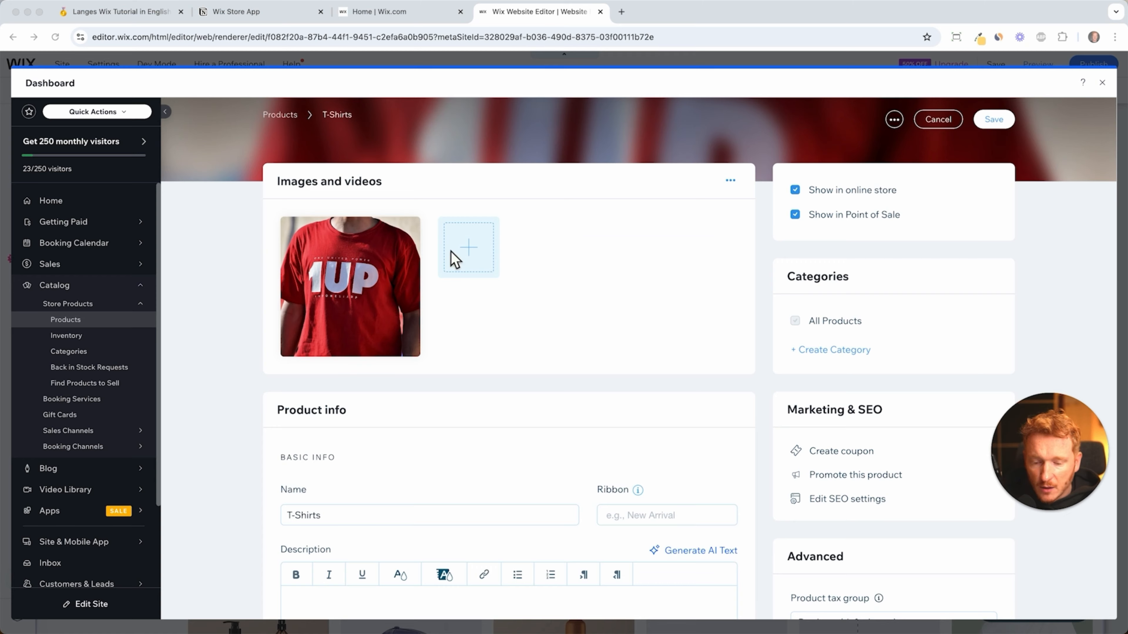
scroll(544, 355, down, 5)
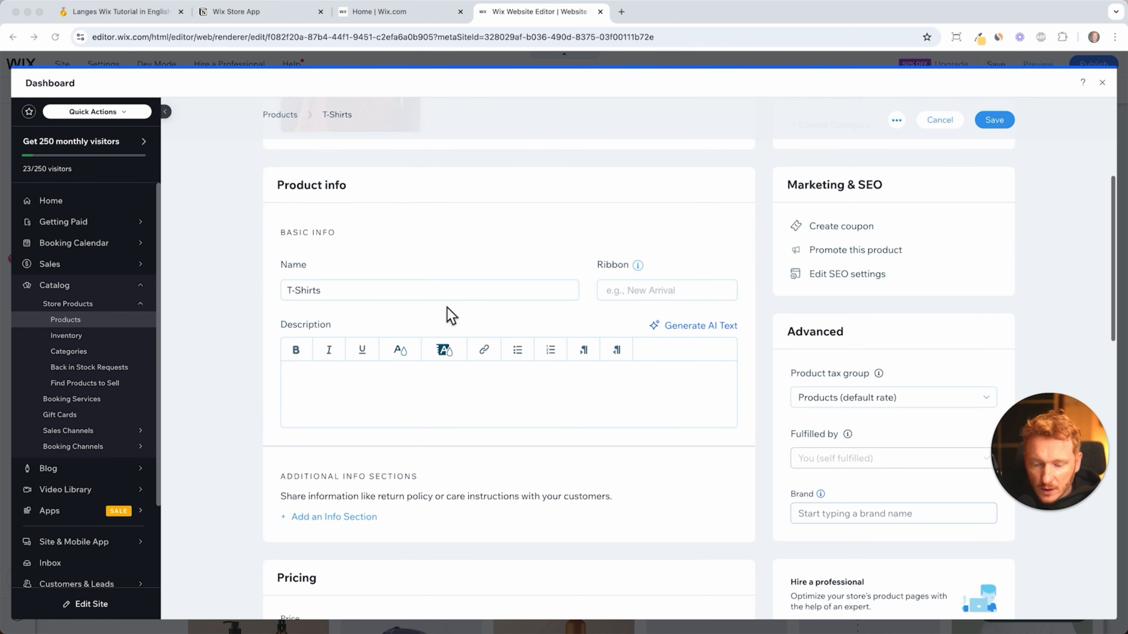
click(409, 290)
key(super+a)
key(Left)
text(Merch)
- Add a "New" ribbon to the product
click(630, 290)
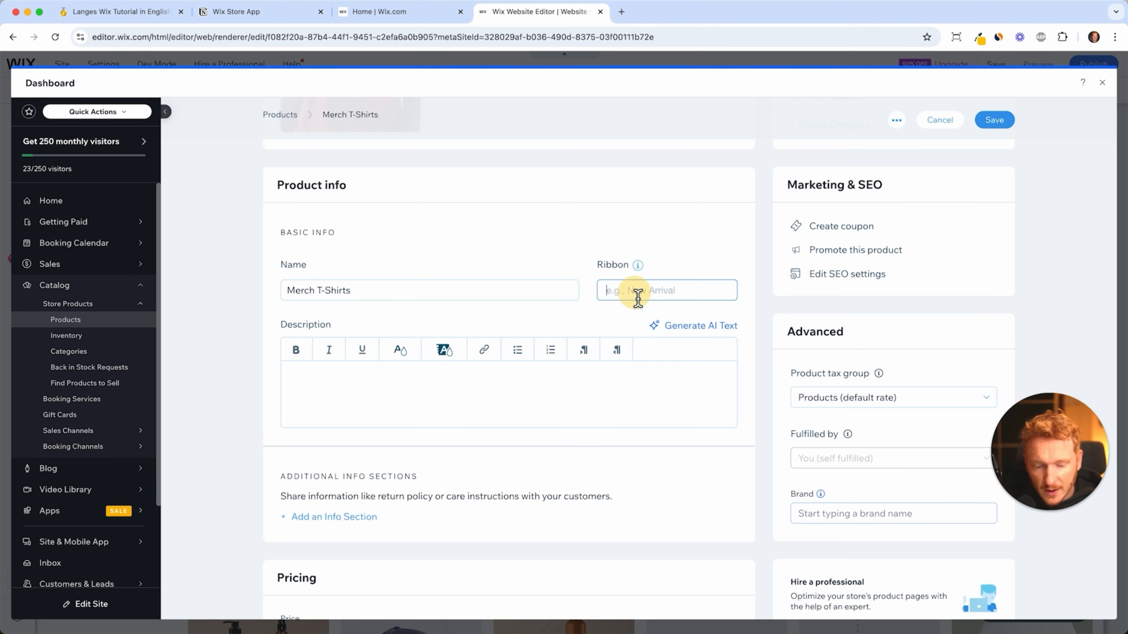
text(New)
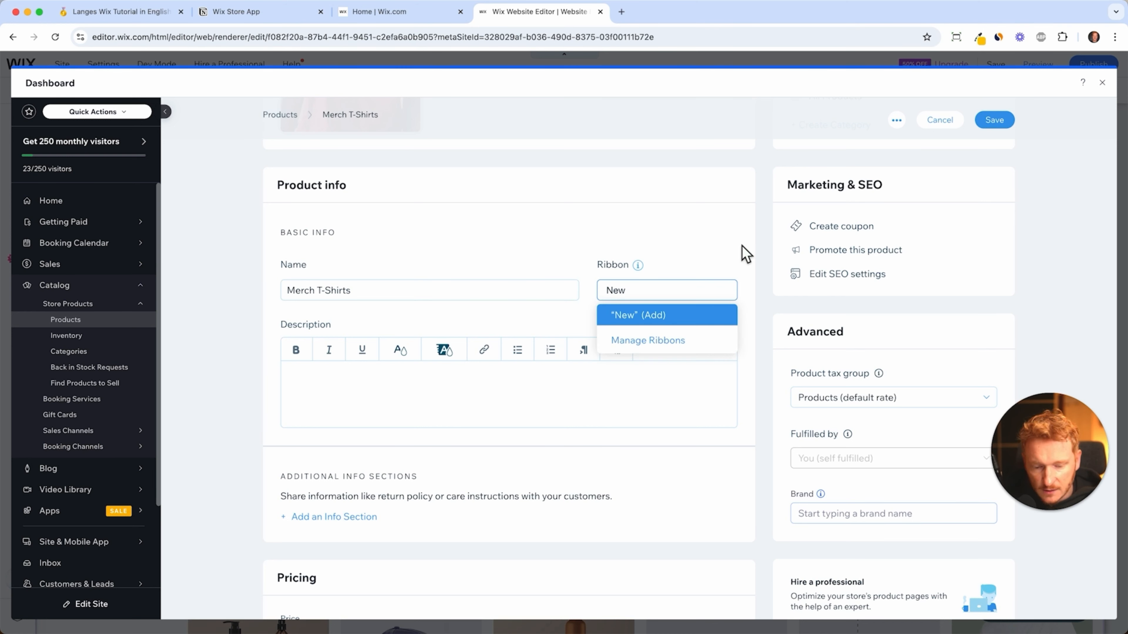
key(Return)
scroll(720, 346, down, 2)
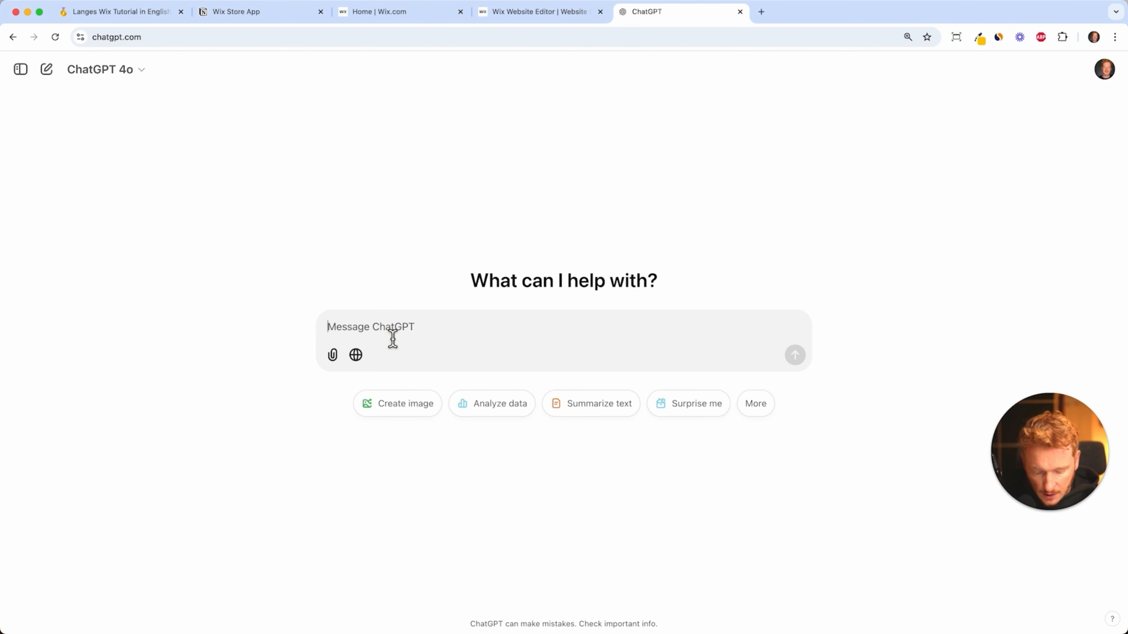
- In ChatGPT, request a product description of a 100% cotton shirt and select the generated text from "Comfort Meets Style" to the end for copying
text(Please give m a product description of a the shirt 100% cotton)
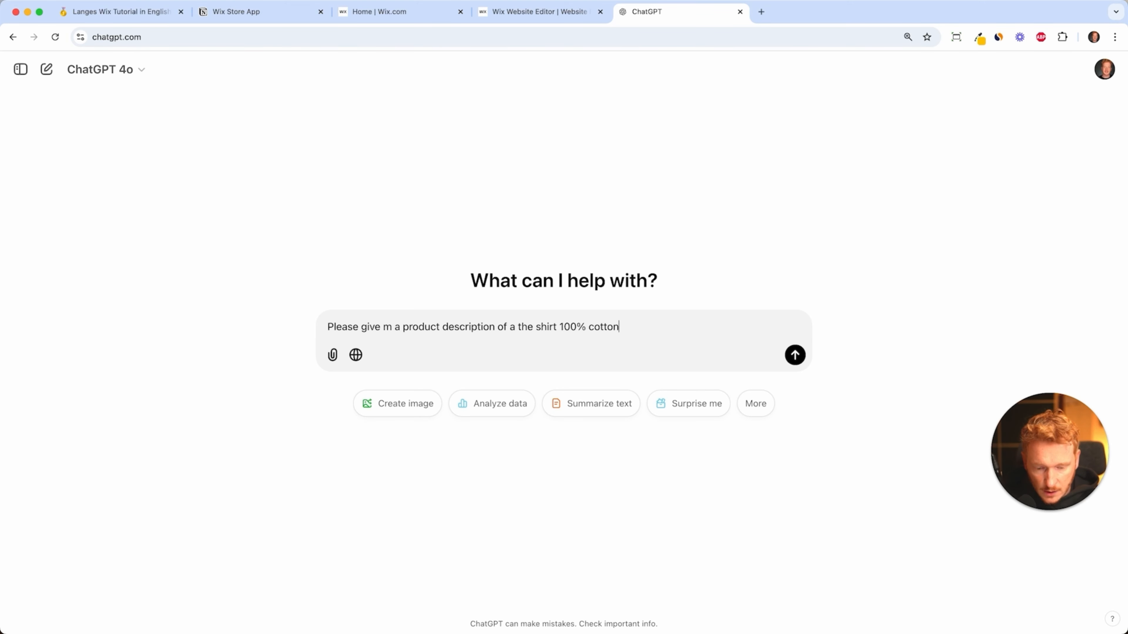
key(Return)
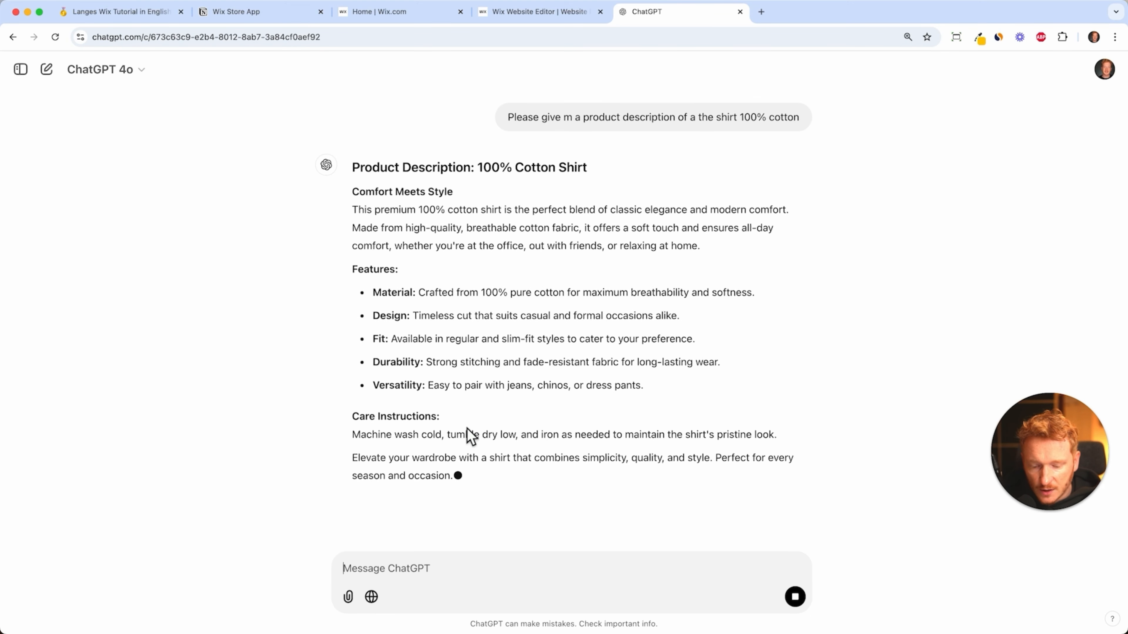
drag(466, 475, 355, 196)
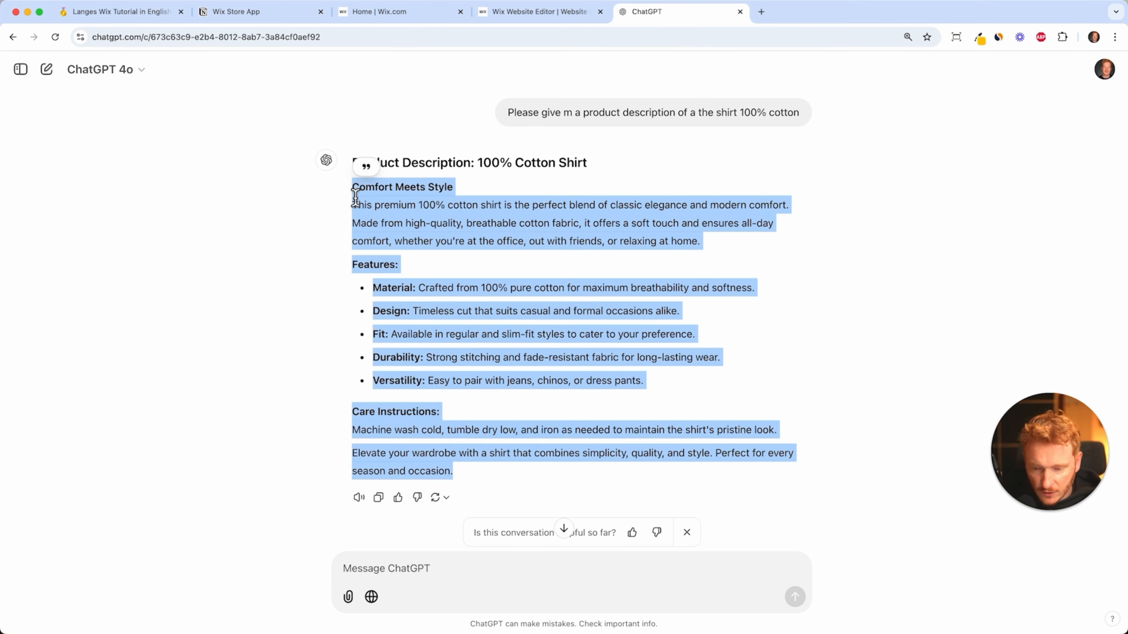
- Return to the Wix product editor and paste the copied ChatGPT text as the product description
click(384, 13)
click(491, 13)
click(411, 338)
key(super+v)
scroll(498, 382, up, 3)
scroll(498, 383, up, 1)
- Insert a blank line before "Features:" and another before "Care Instructions:" in the product description
click(555, 377)
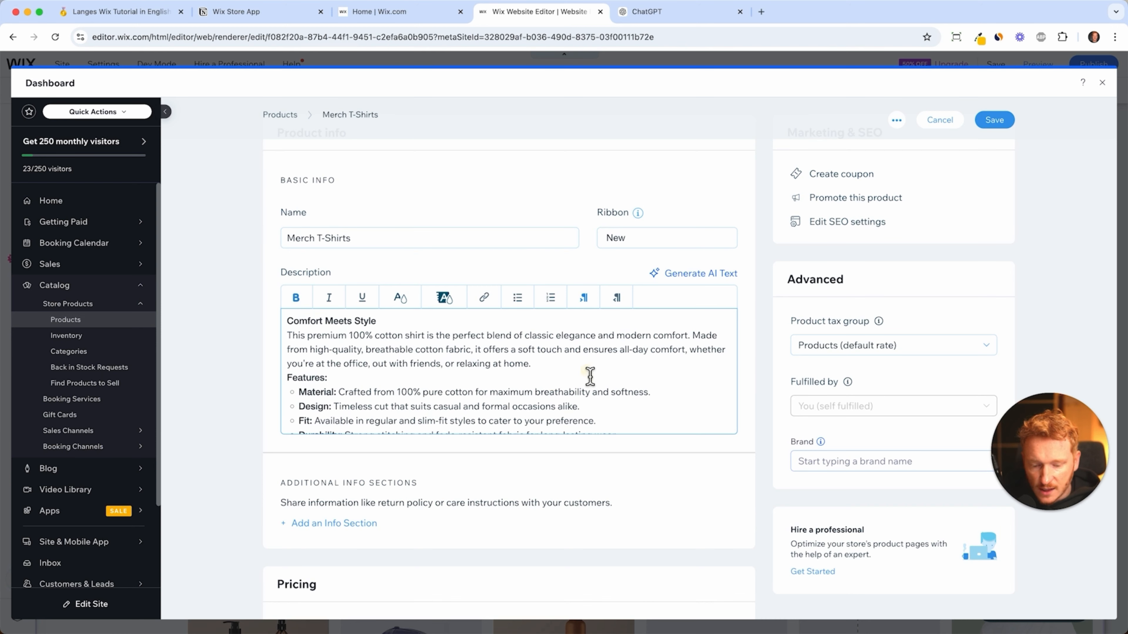
click(572, 364)
key(Return)
scroll(531, 395, down, 3)
click(591, 366)
key(Return)
scroll(431, 383, down, 1)
scroll(431, 382, up, 5)
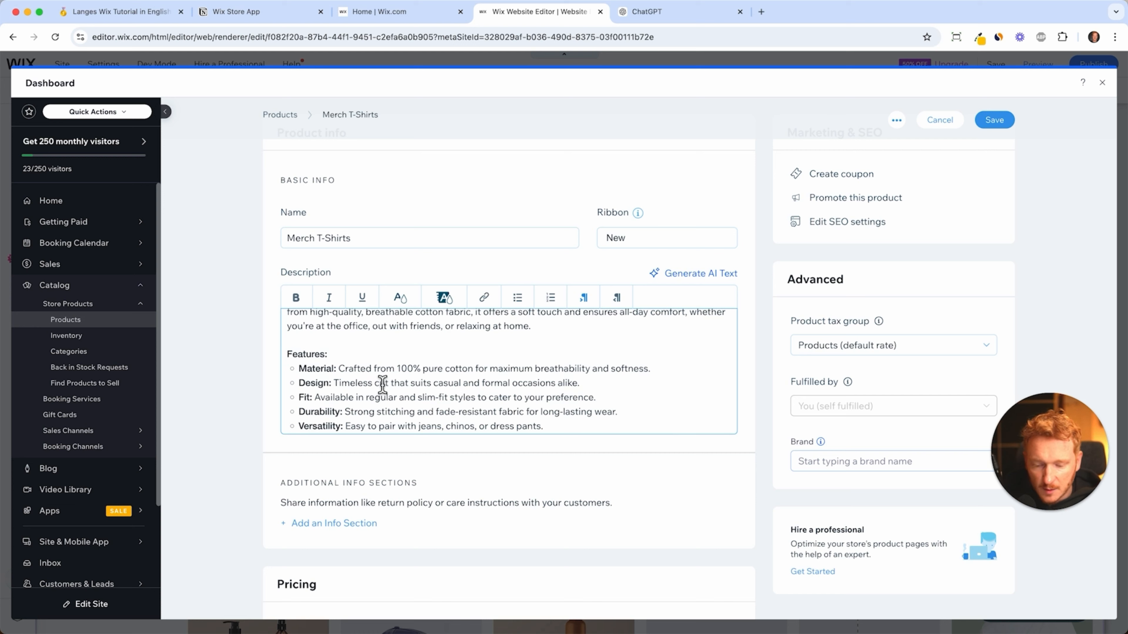
scroll(478, 373, up, 3)
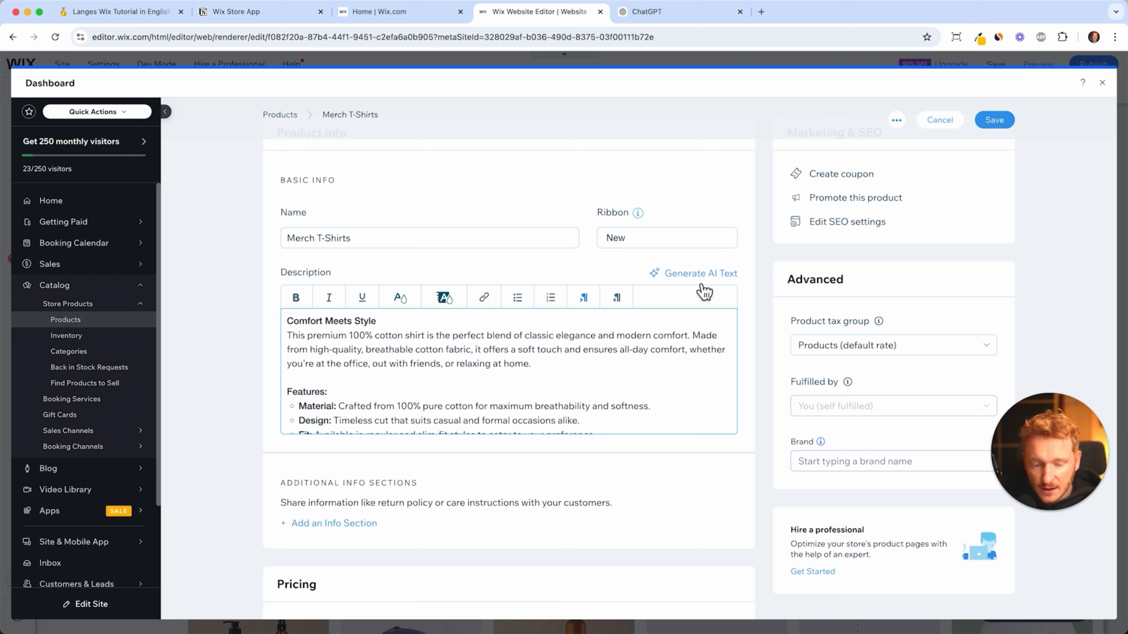
scroll(612, 331, down, 1)
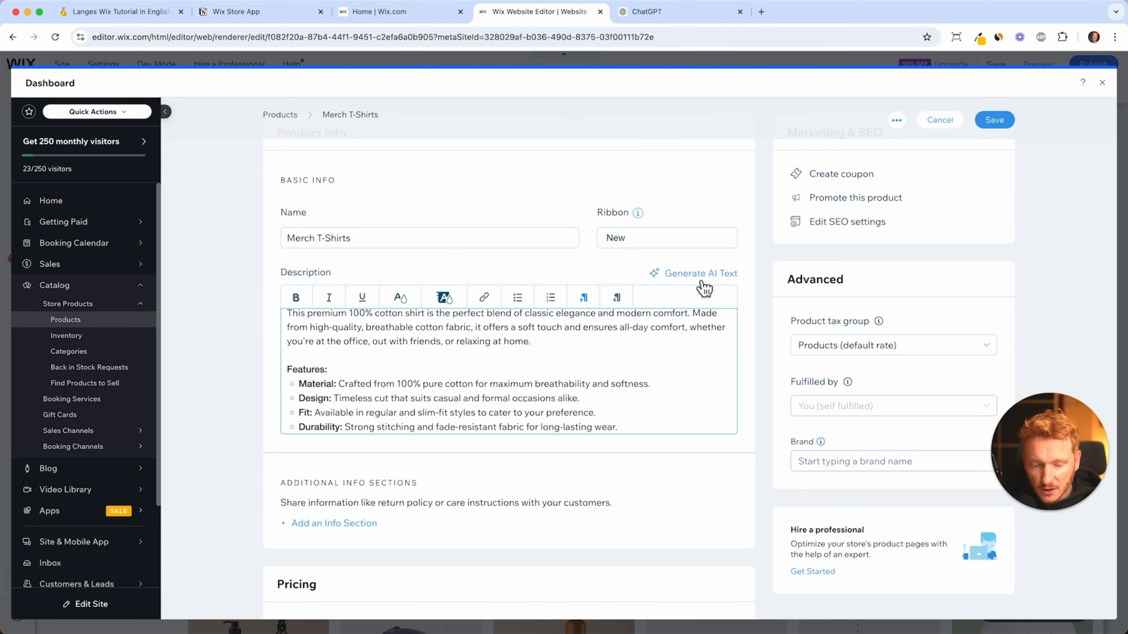
scroll(688, 372, down, 5)
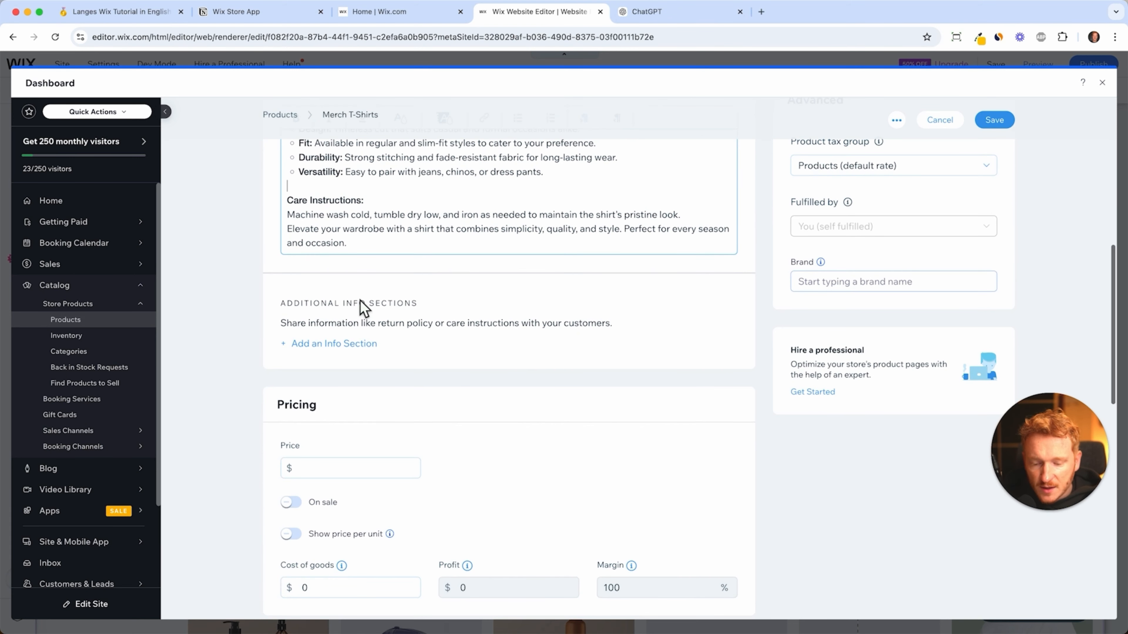
click(355, 346)
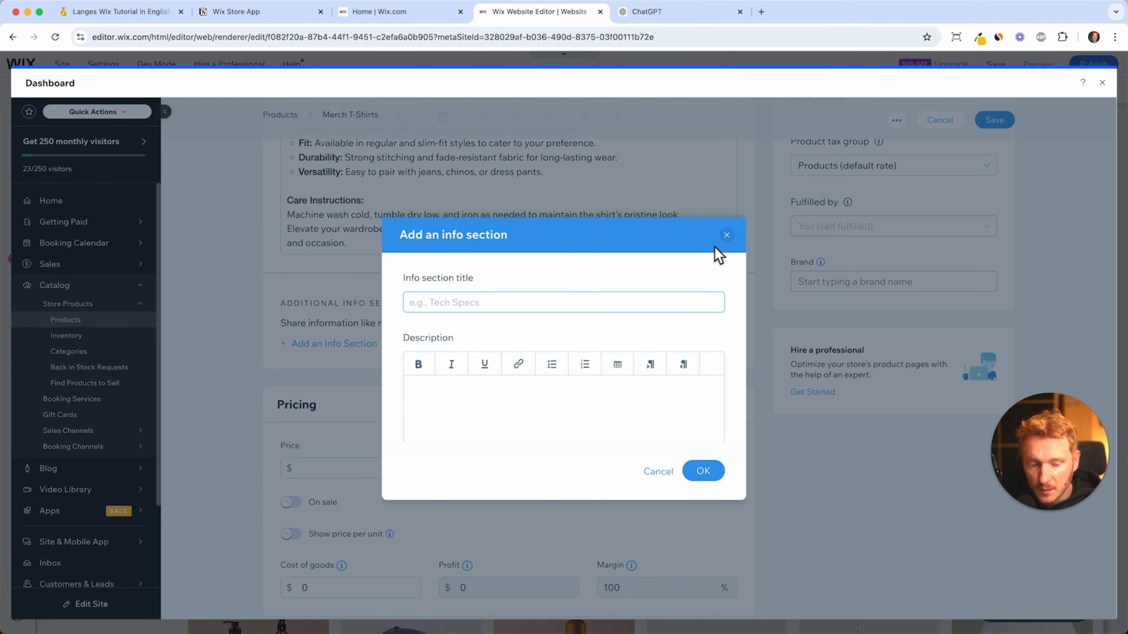
click(732, 240)
- Set the product's price to $35
scroll(444, 364, down, 5)
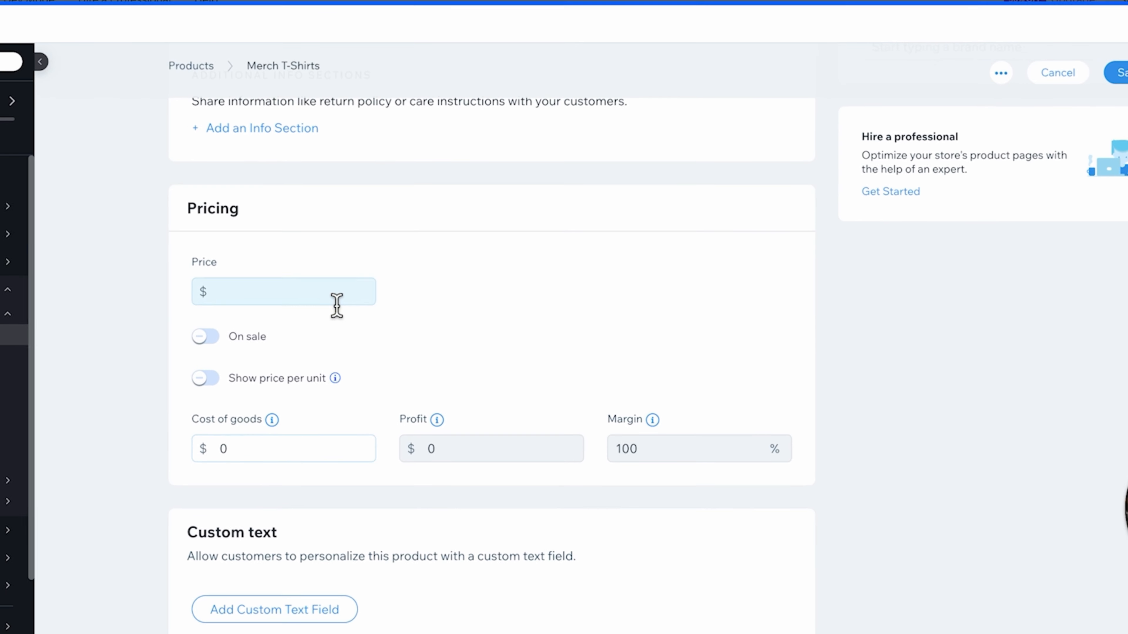
click(382, 298)
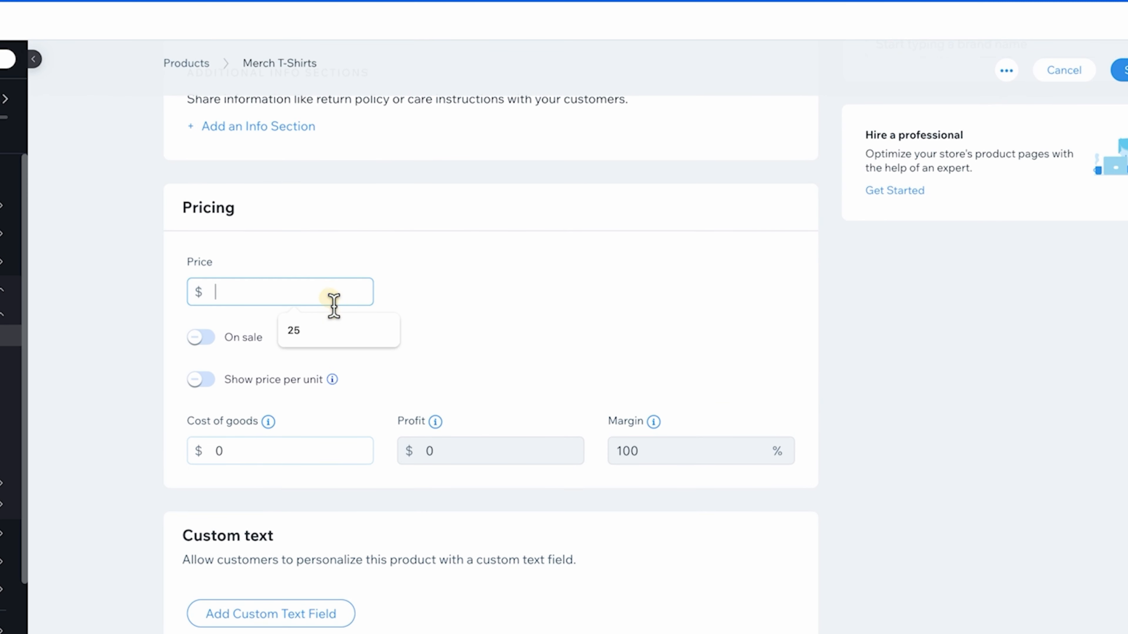
text(35)
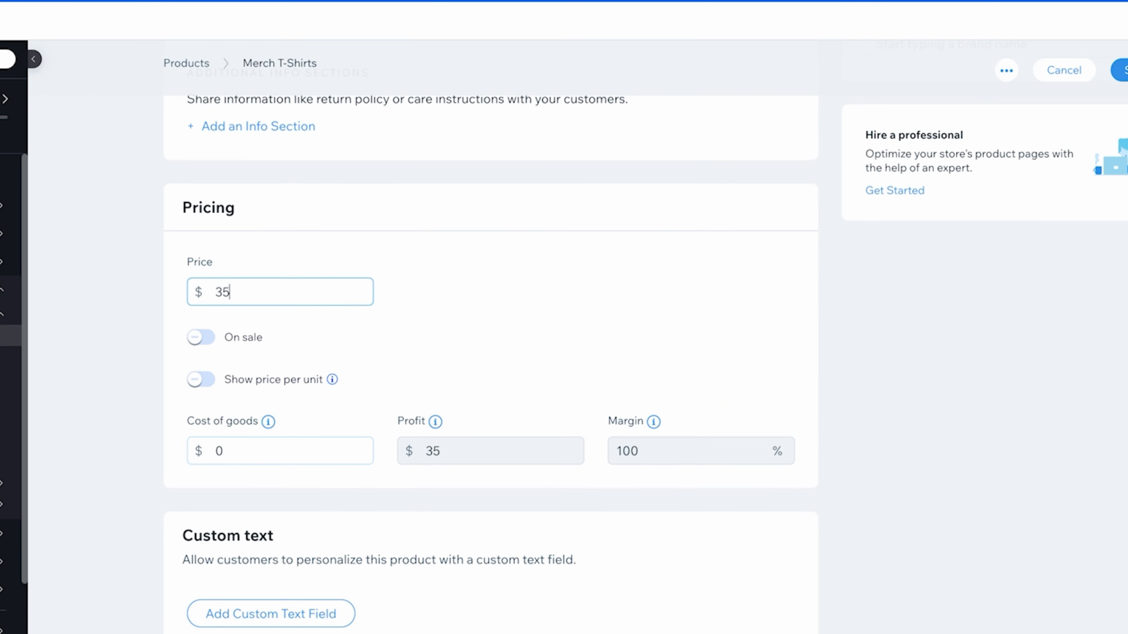
click(496, 307)
- Put the product on sale, try a 10% discount, and switch the discount to a dollar amount
click(202, 337)
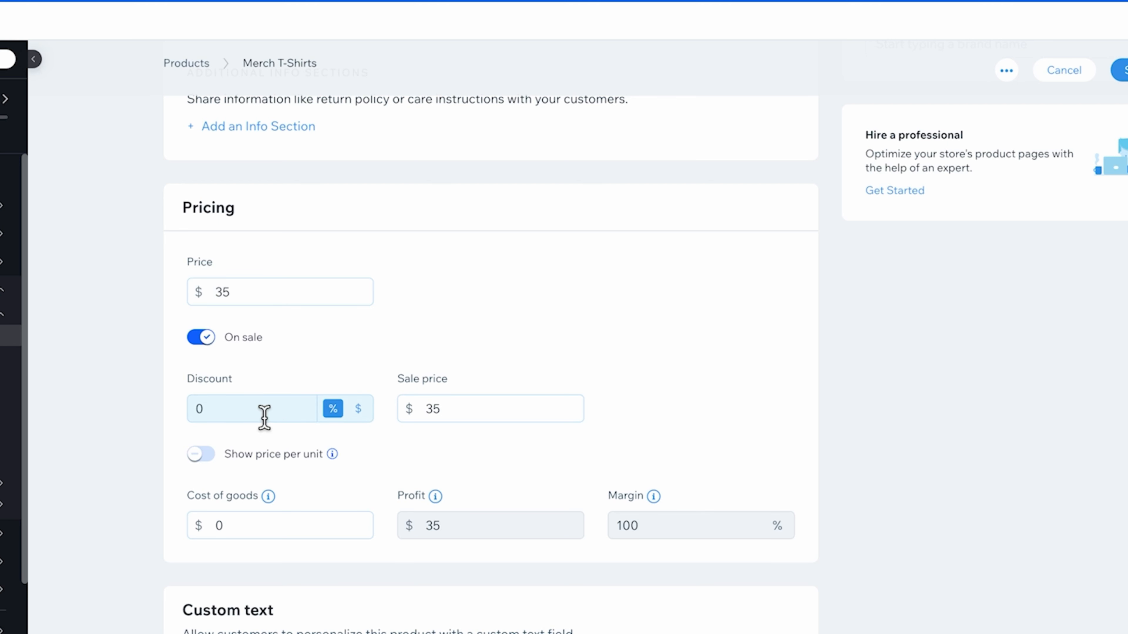
click(217, 417)
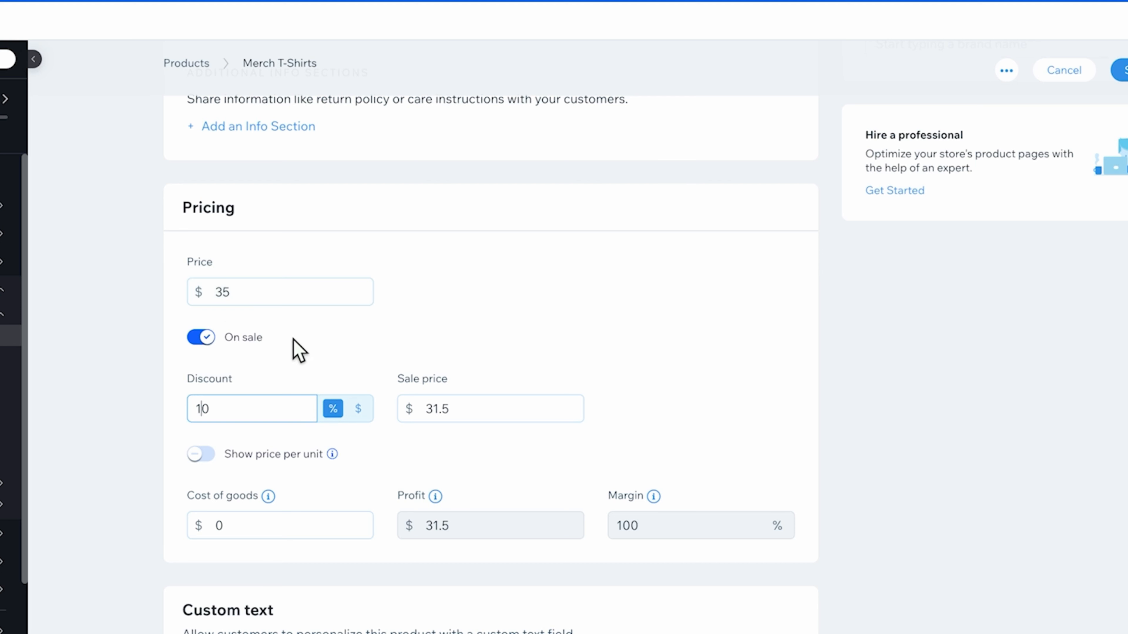
click(365, 416)
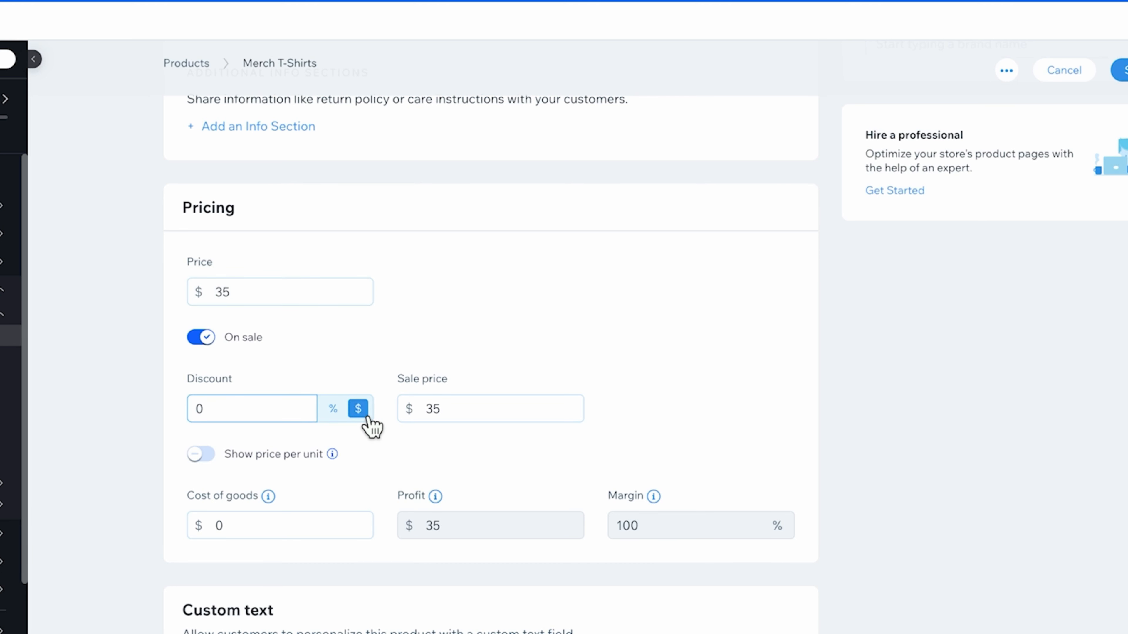
- Set the product's price to $350
click(285, 297)
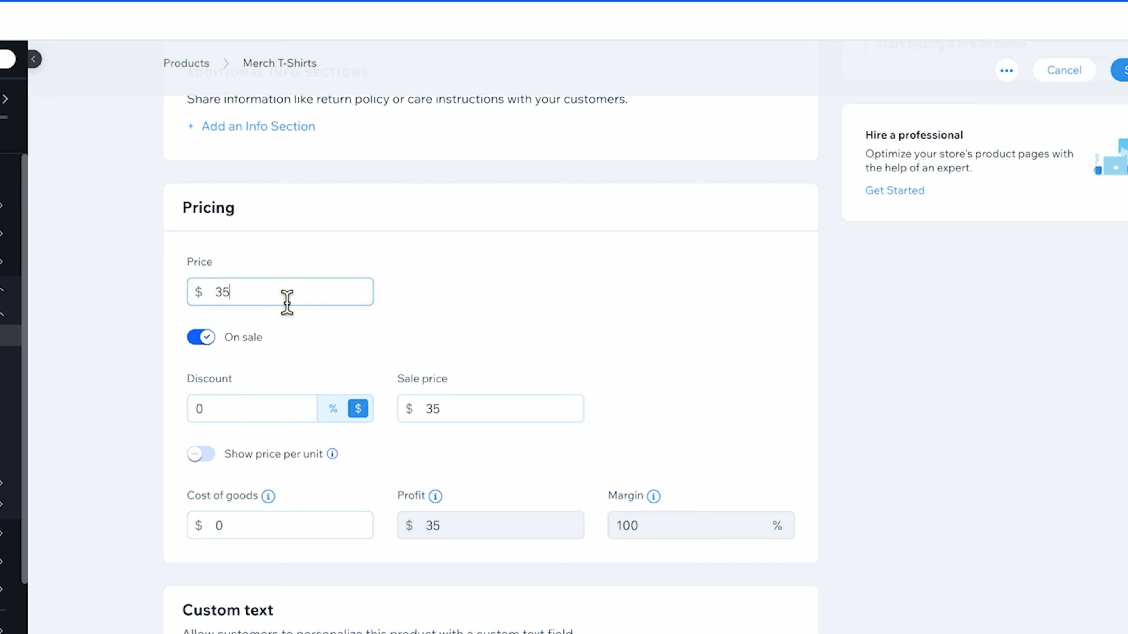
text(0)
- Try a dollar discount of 35, then switch the discount to a percentage and set it to 10%
click(224, 414)
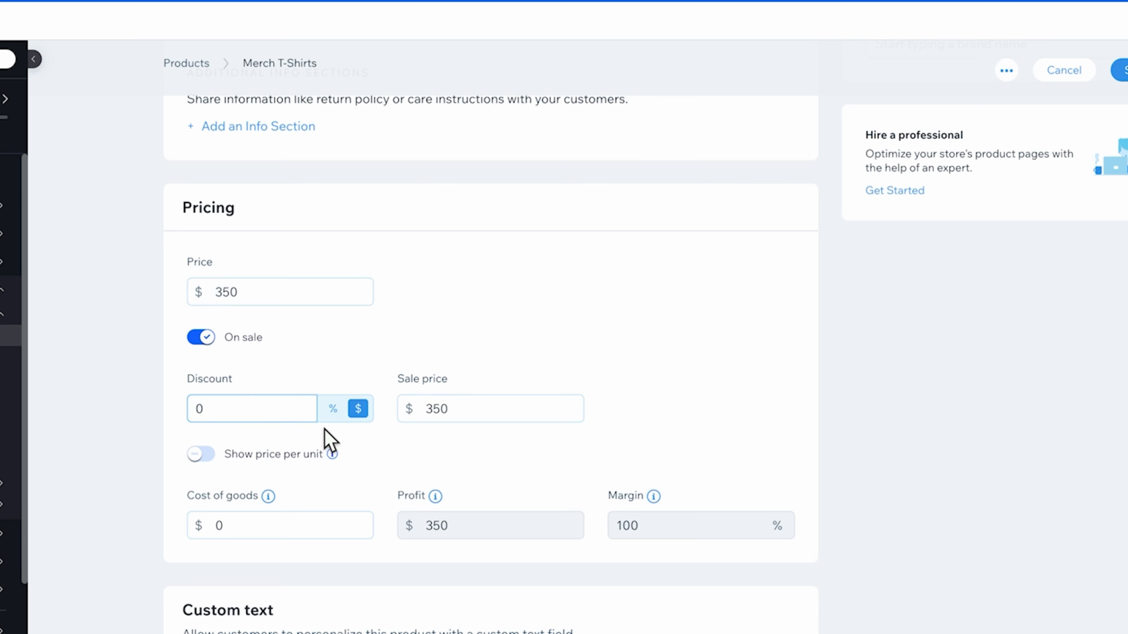
key(BackSpace)
text(35)
drag(283, 422, 113, 416)
text(1)
click(333, 409)
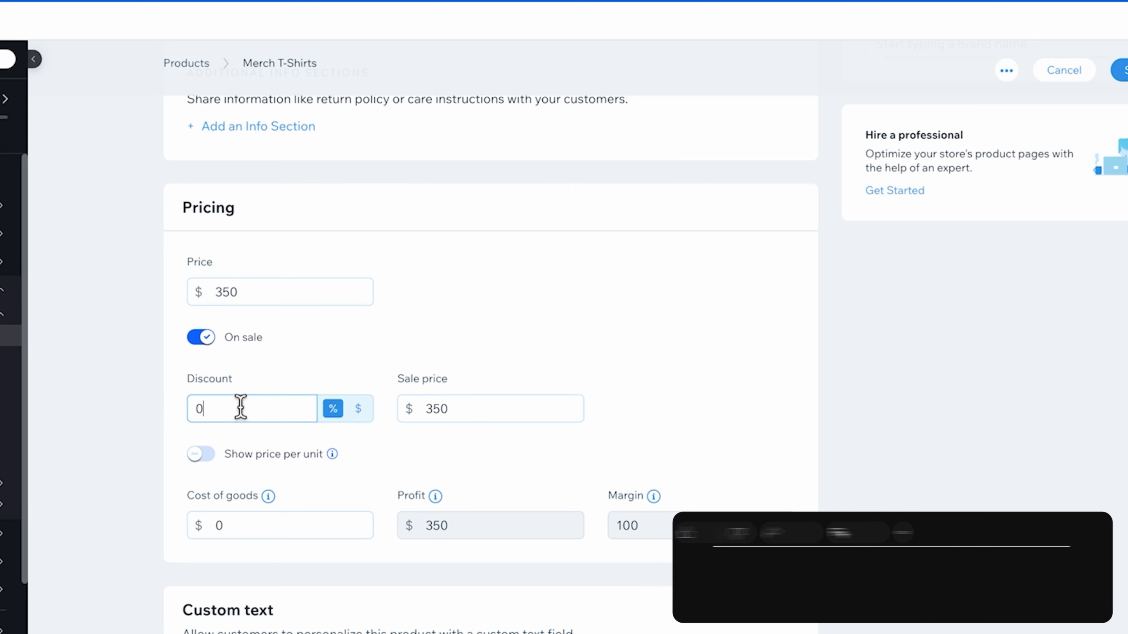
text(10)
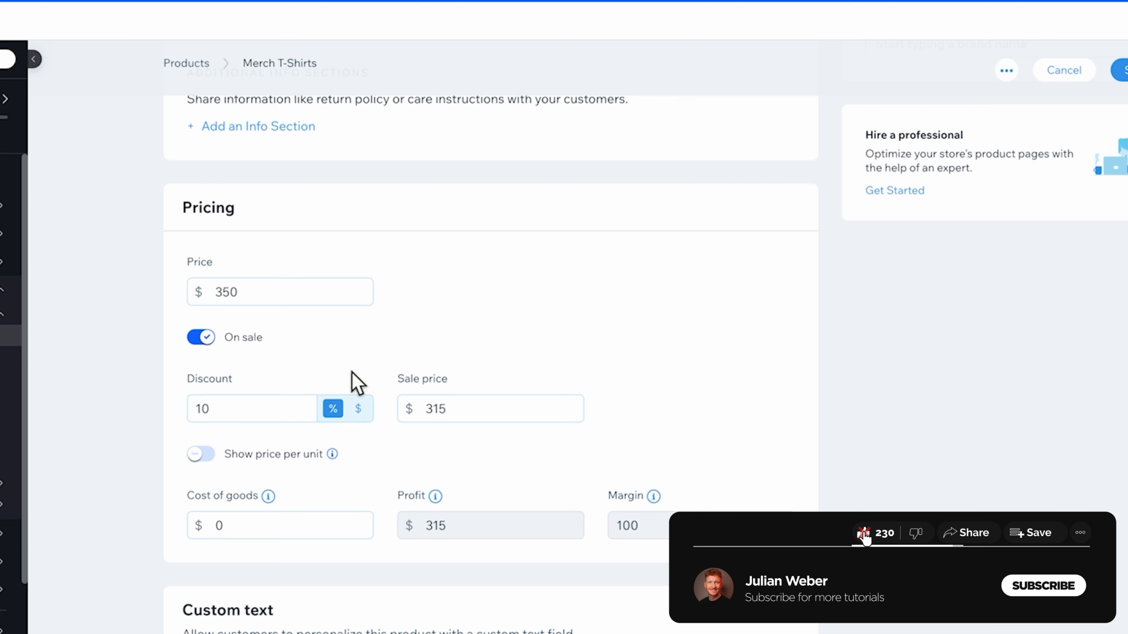
- Set the product's price to $35
click(240, 292)
key(BackSpace)
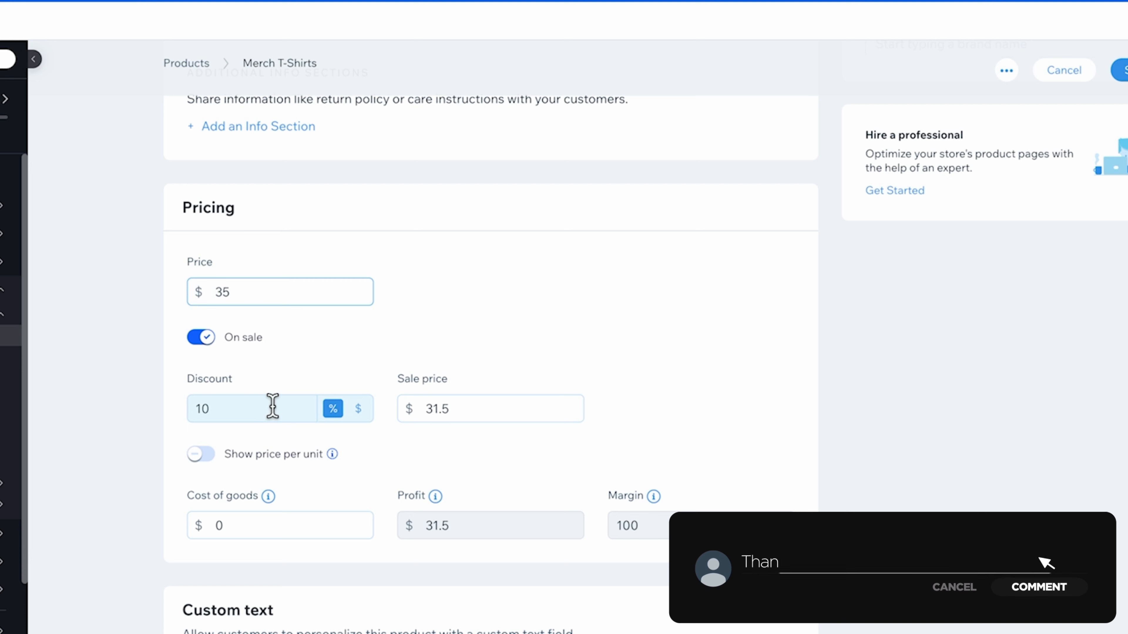
- Turn on price per unit, browse the units offered for the total product quantity, and turn it off again
scroll(460, 456, down, 3)
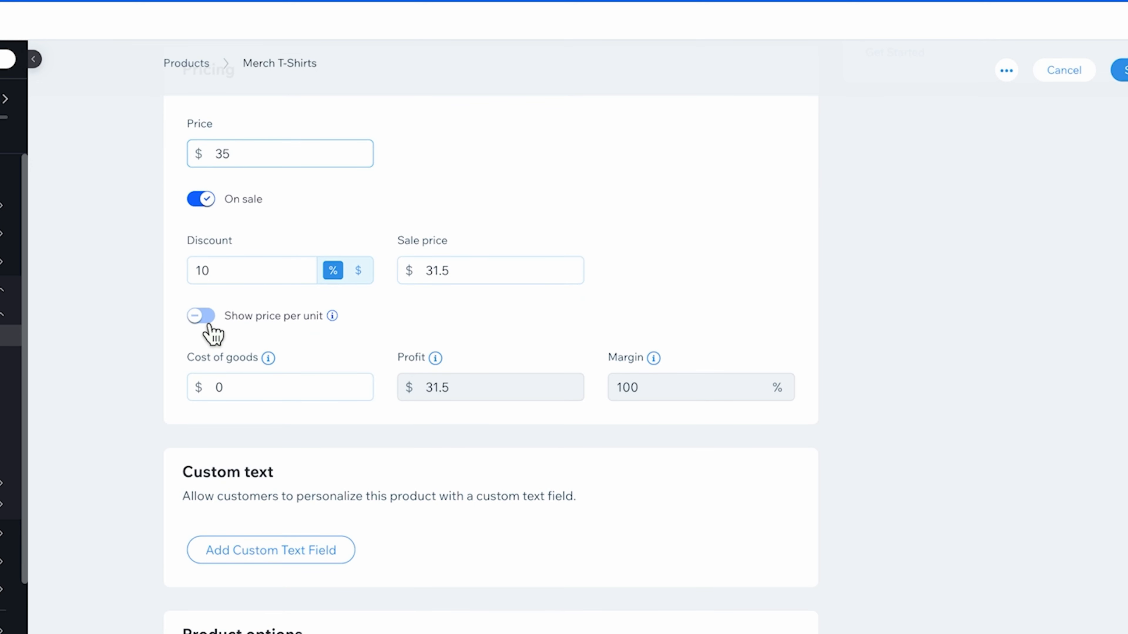
click(208, 323)
scroll(311, 442, down, 2)
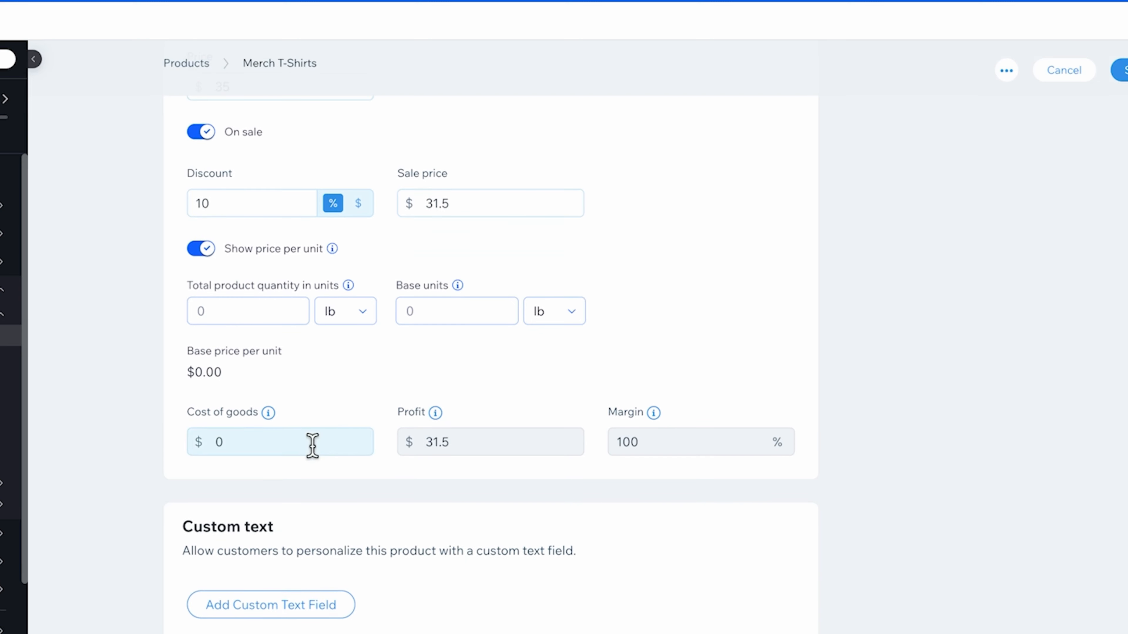
click(366, 313)
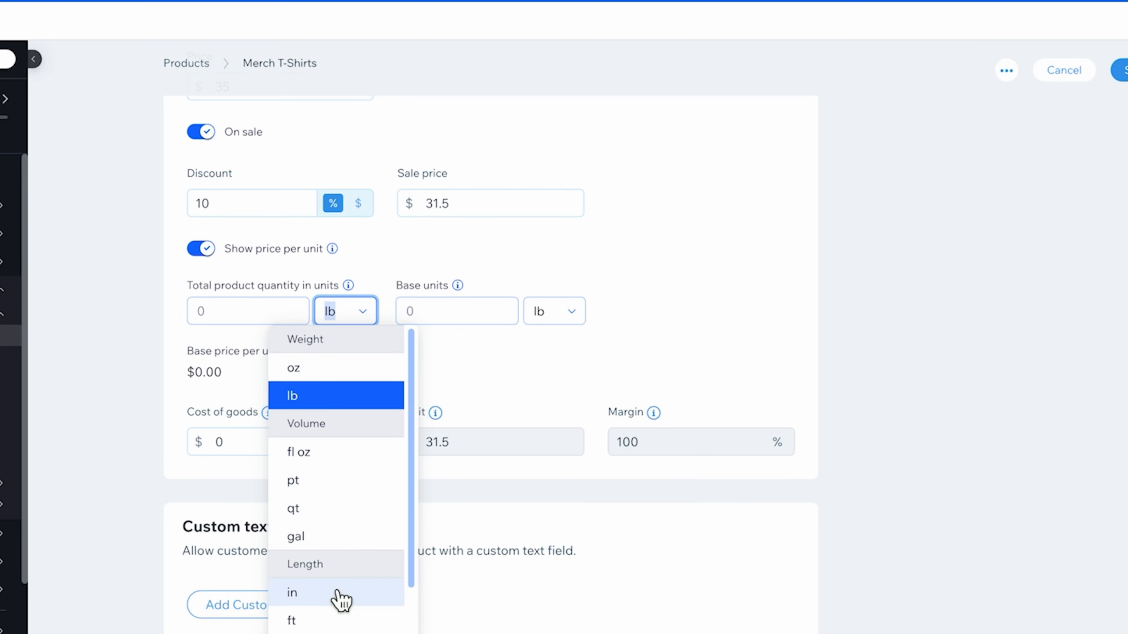
scroll(338, 598, down, 2)
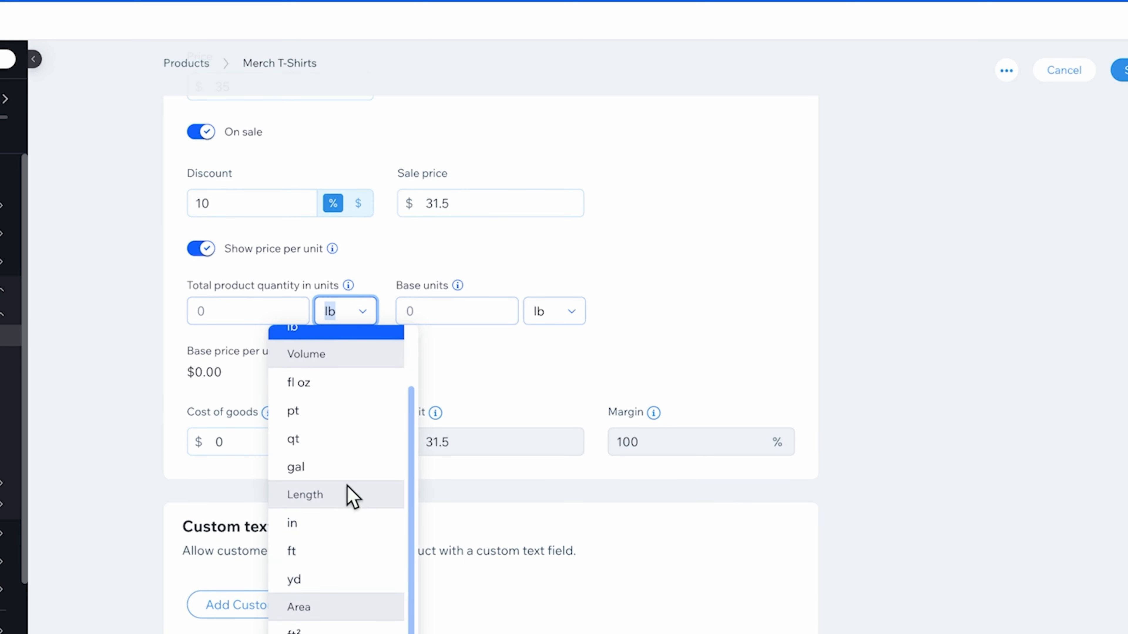
scroll(345, 496, up, 2)
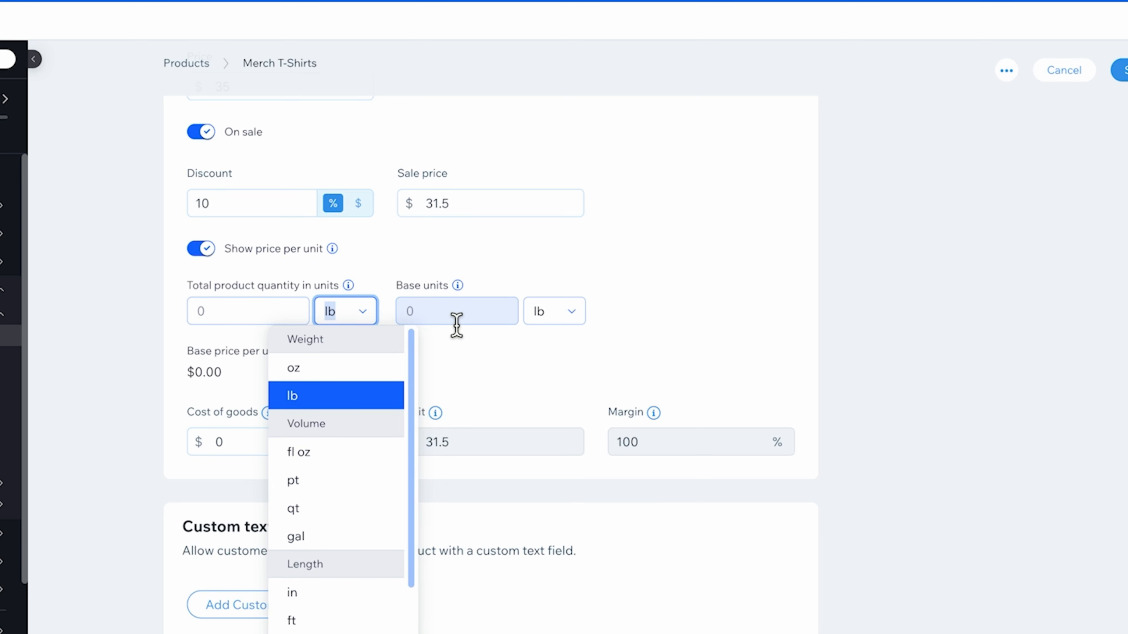
click(213, 249)
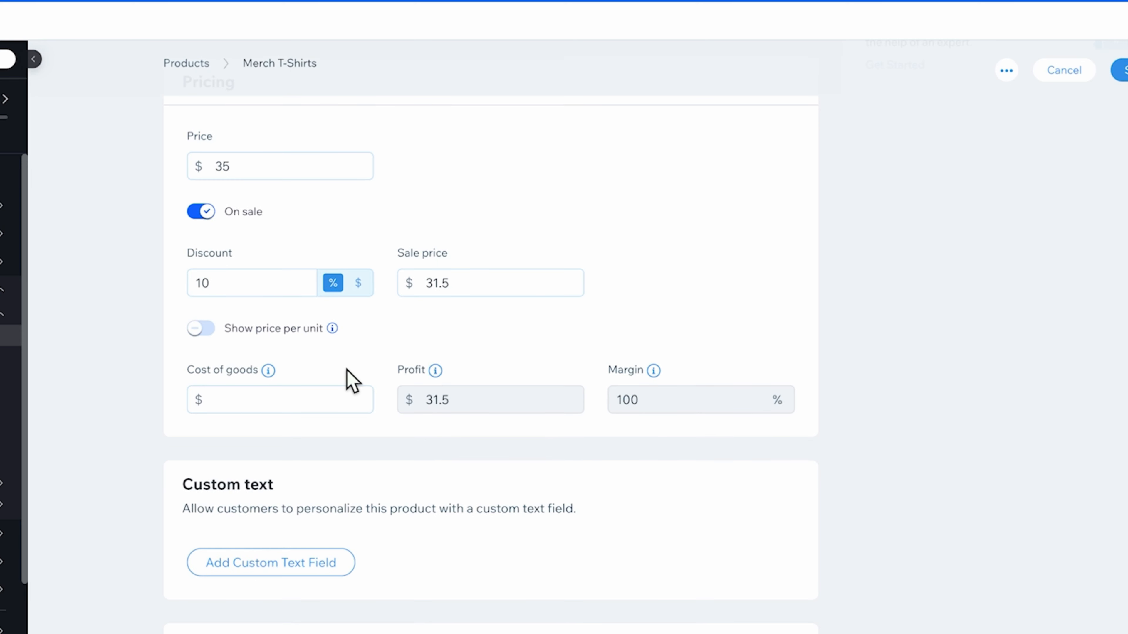
- Try a cost of goods of $10 for the product, then clear the value
click(314, 399)
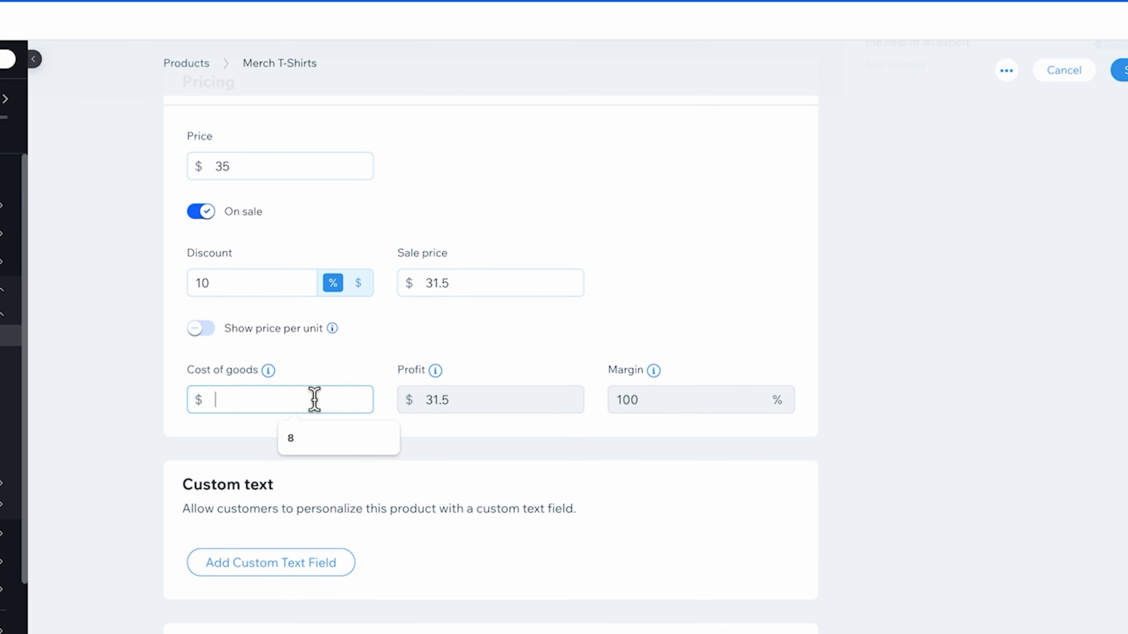
text(10)
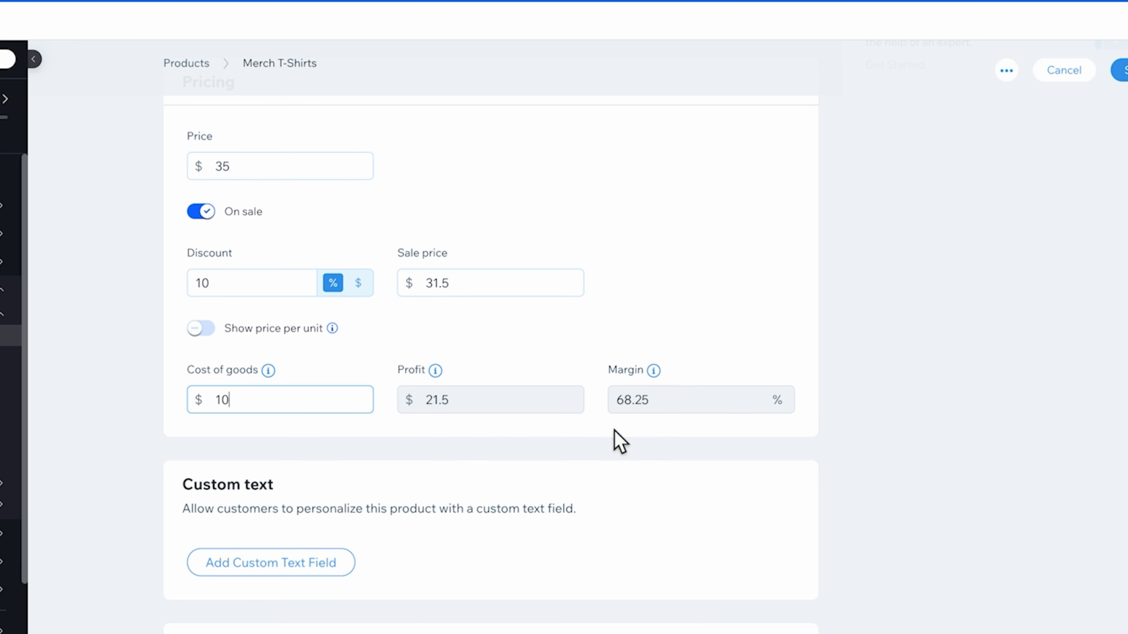
scroll(264, 387, down, 2)
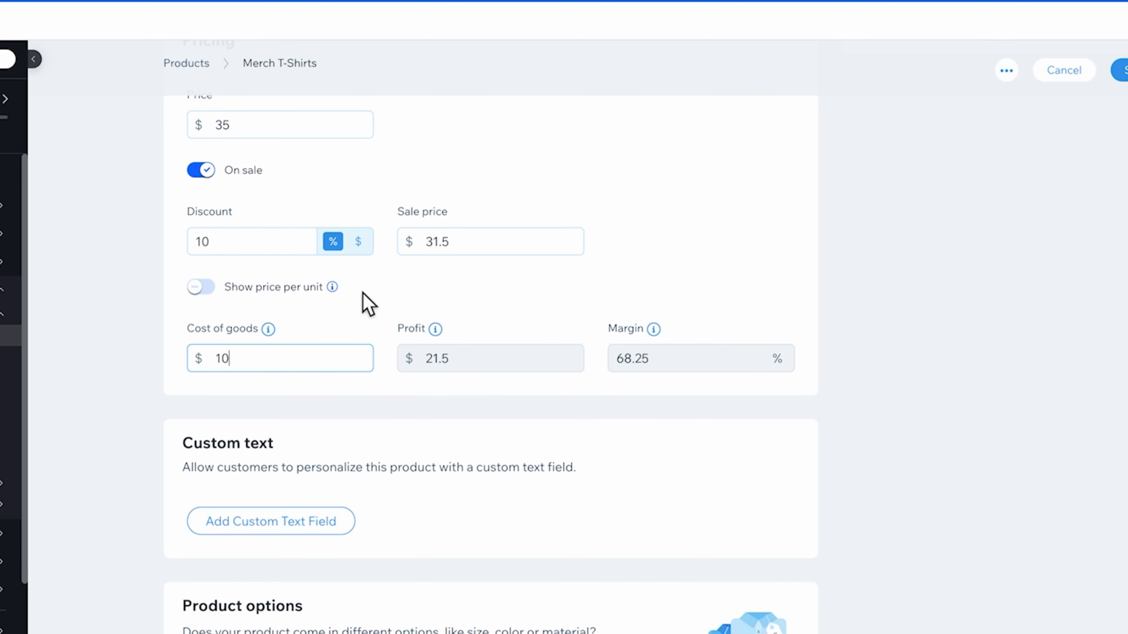
scroll(369, 301, up, 3)
key(BackSpace)
key(BackSpace)
click(470, 343)
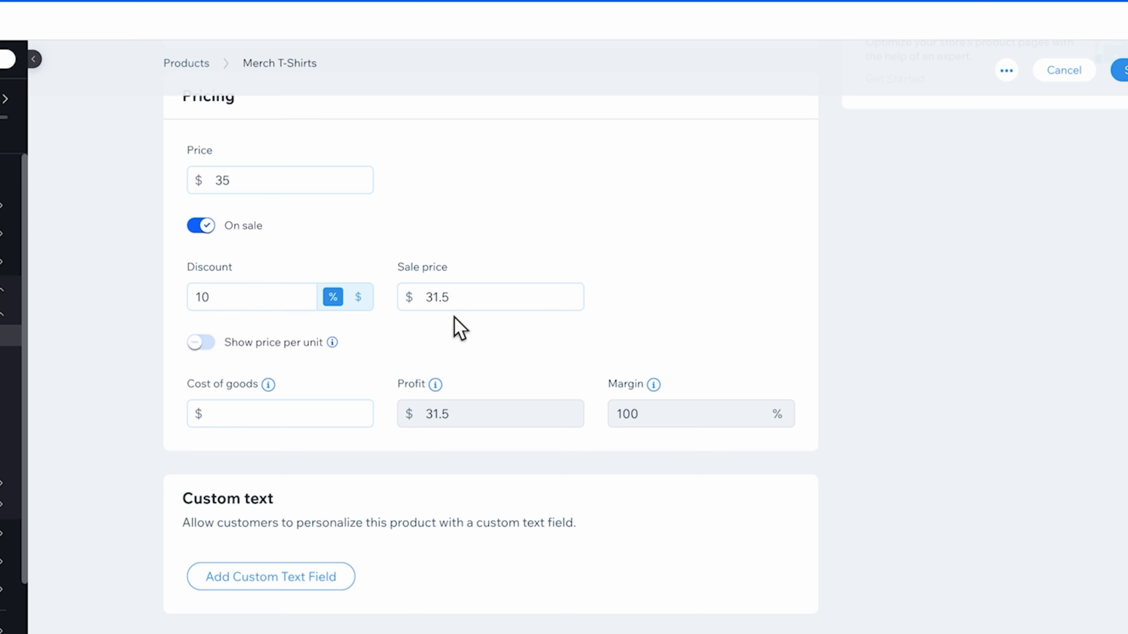
- Take the product off sale
scroll(520, 502, down, 1)
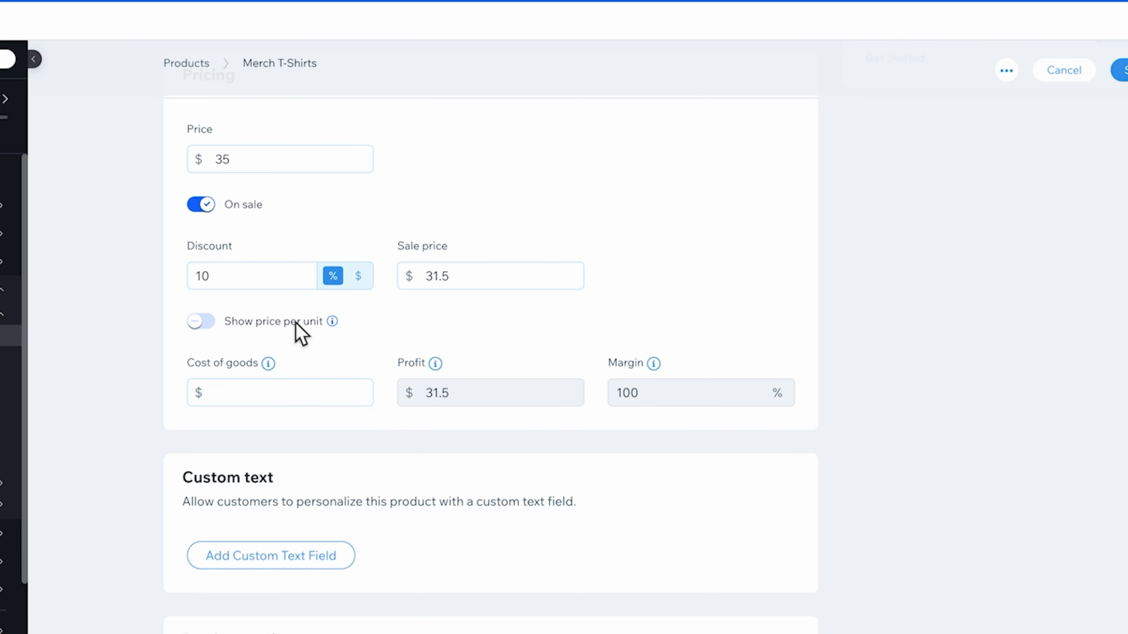
click(216, 208)
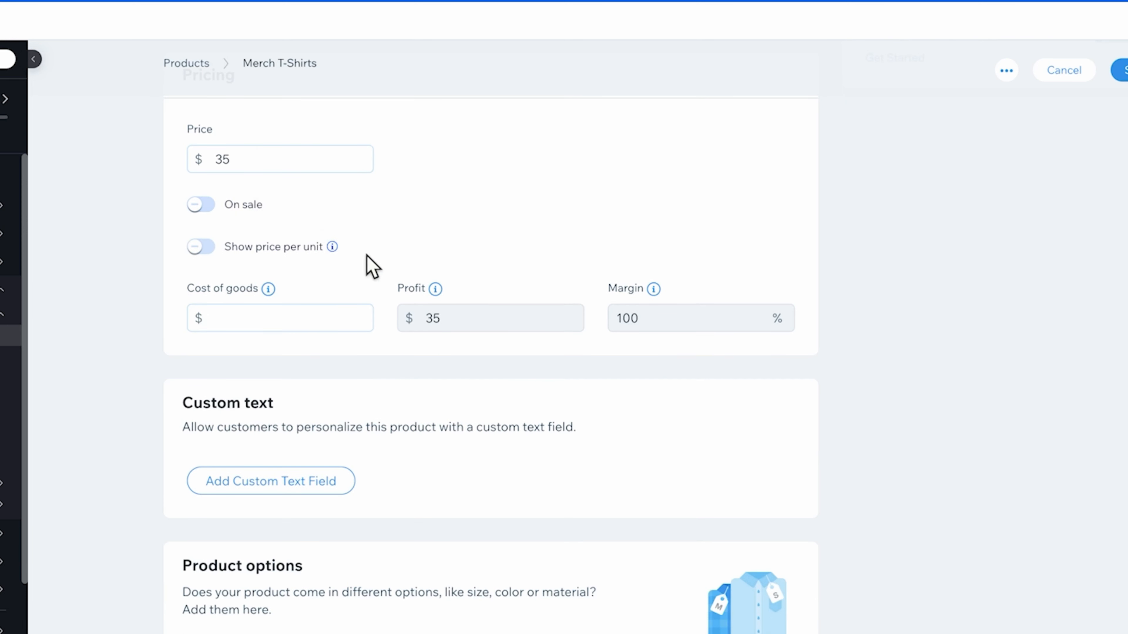
scroll(377, 249, up, 3)
- Try adding a custom text field to the product, then delete it
scroll(387, 357, down, 5)
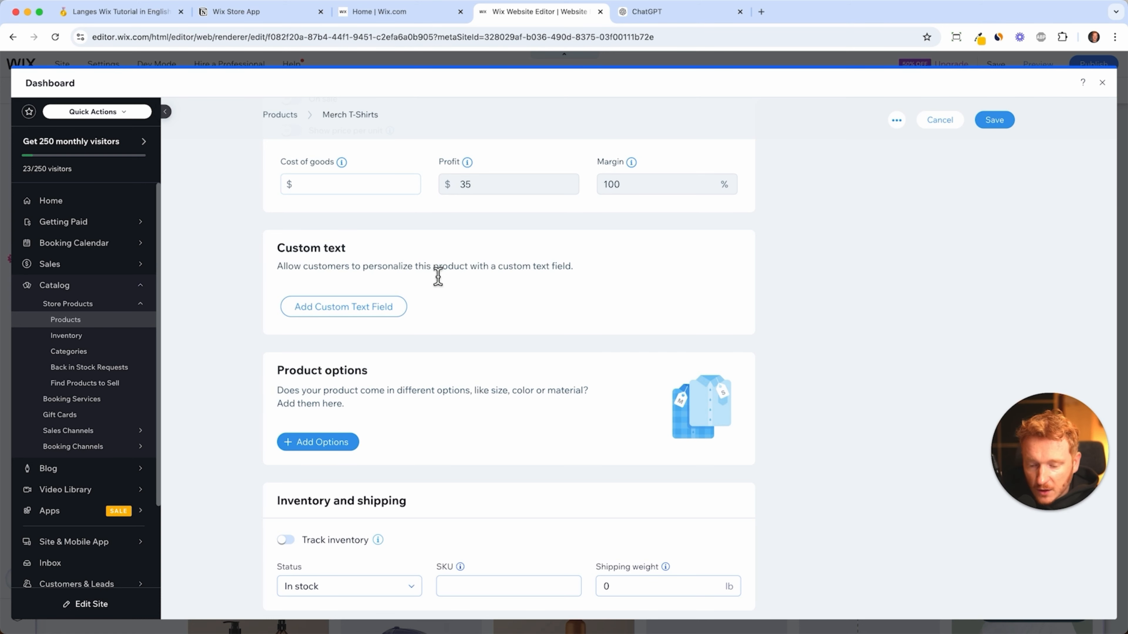
click(344, 307)
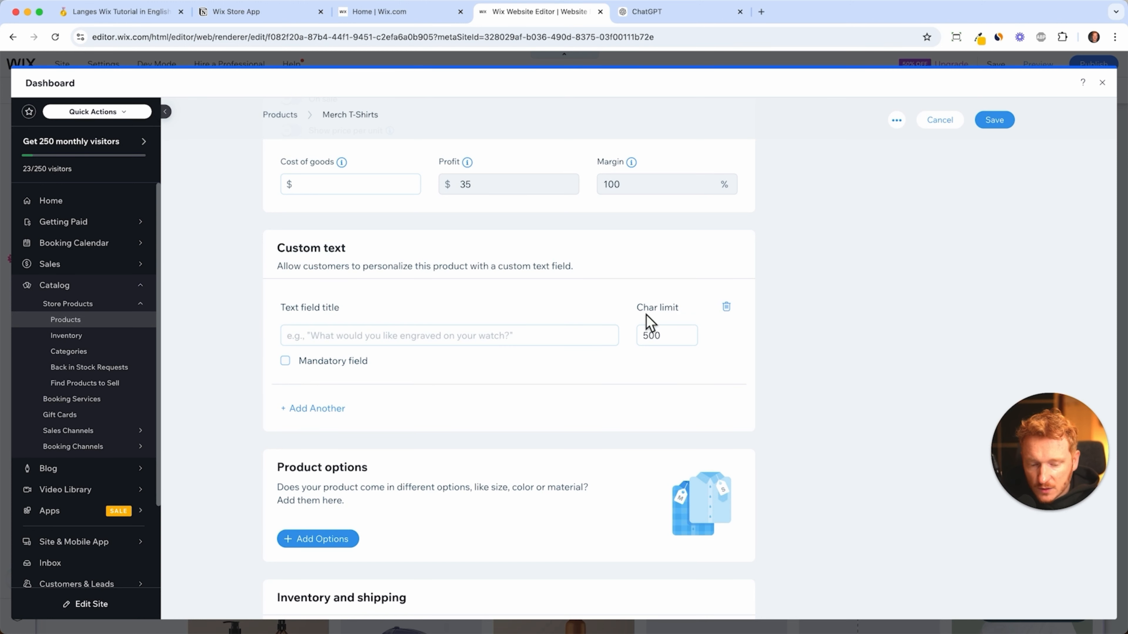
click(726, 307)
- Start a new product option and name it Size
scroll(464, 301, down, 3)
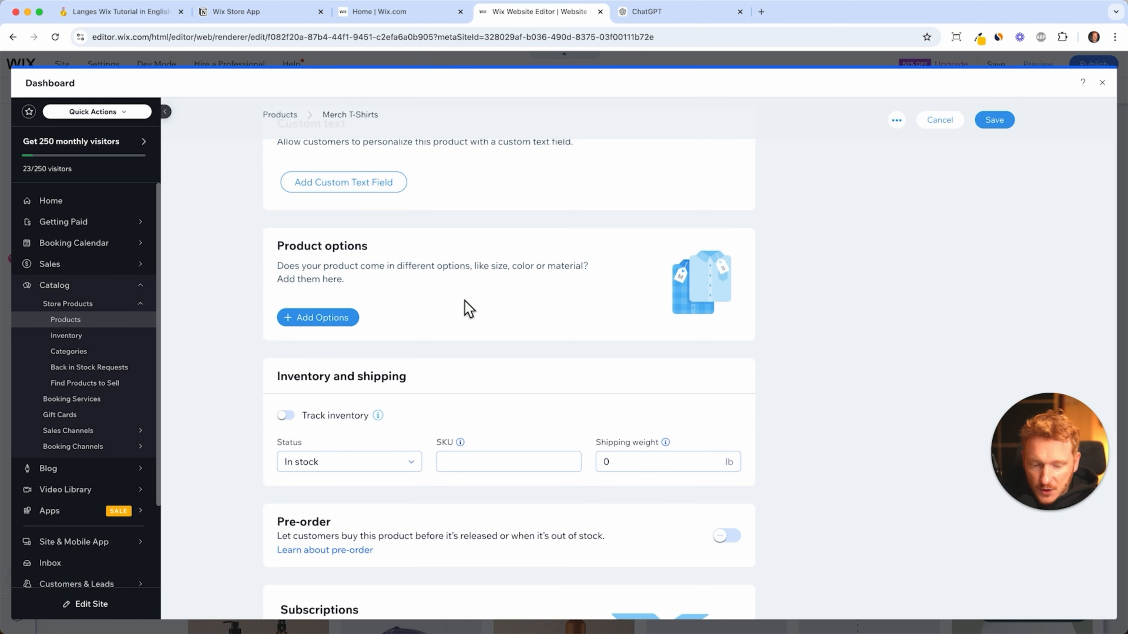
click(343, 321)
click(480, 323)
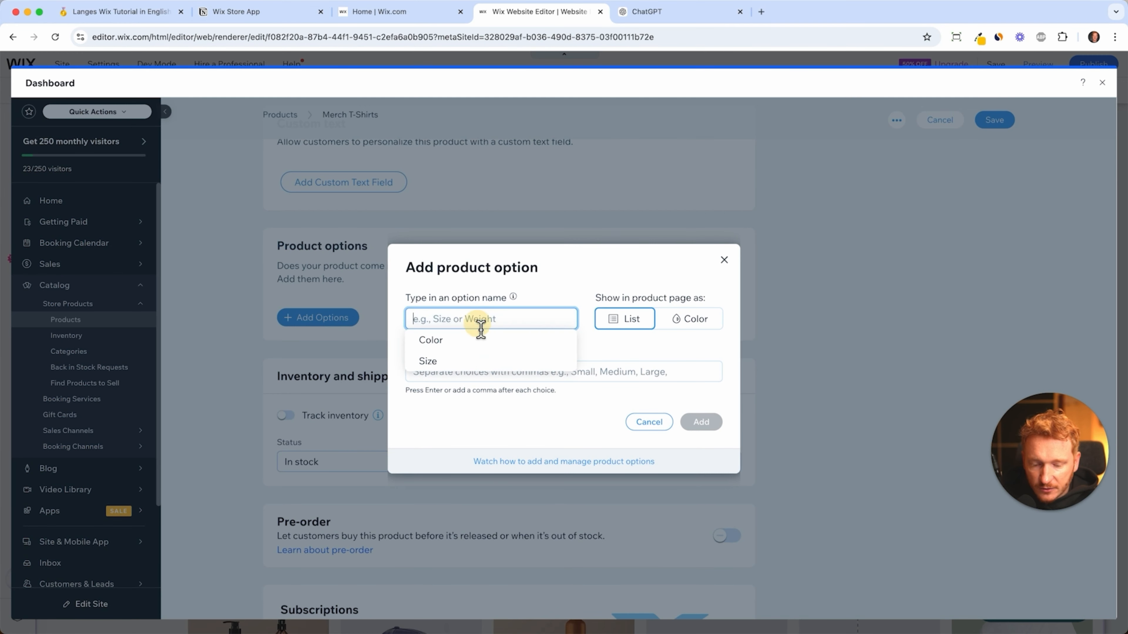
click(449, 363)
- Enter small, medium, large and extra large as the Size choices and add the option to the product
click(490, 383)
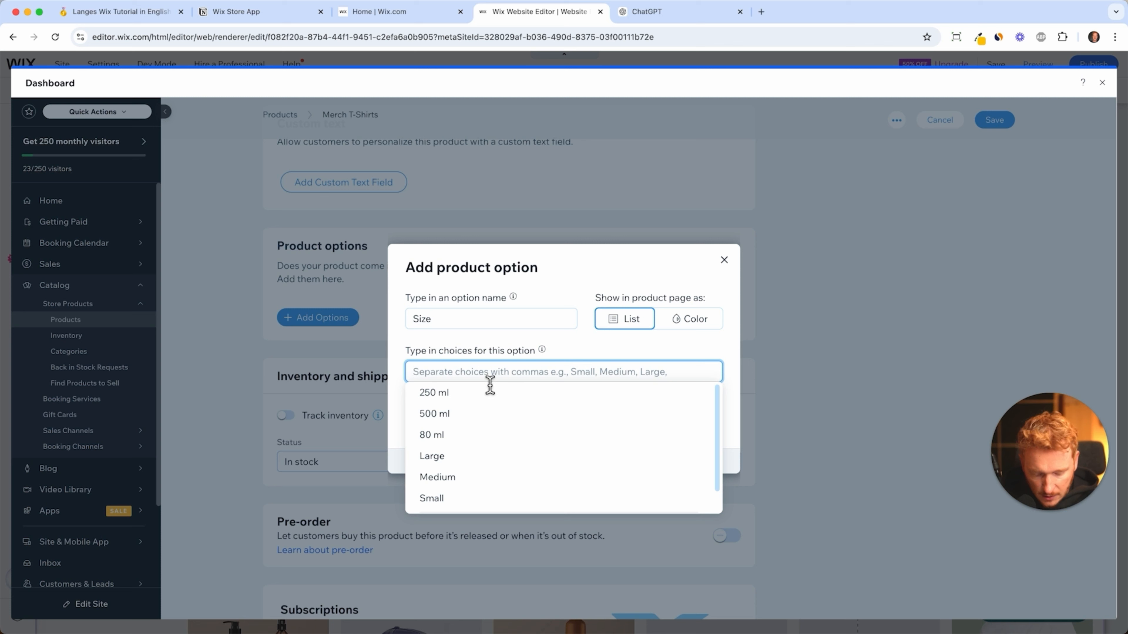
text(small)
key(Return)
text(medium)
key(Return)
text(large)
key(Return)
text(e)
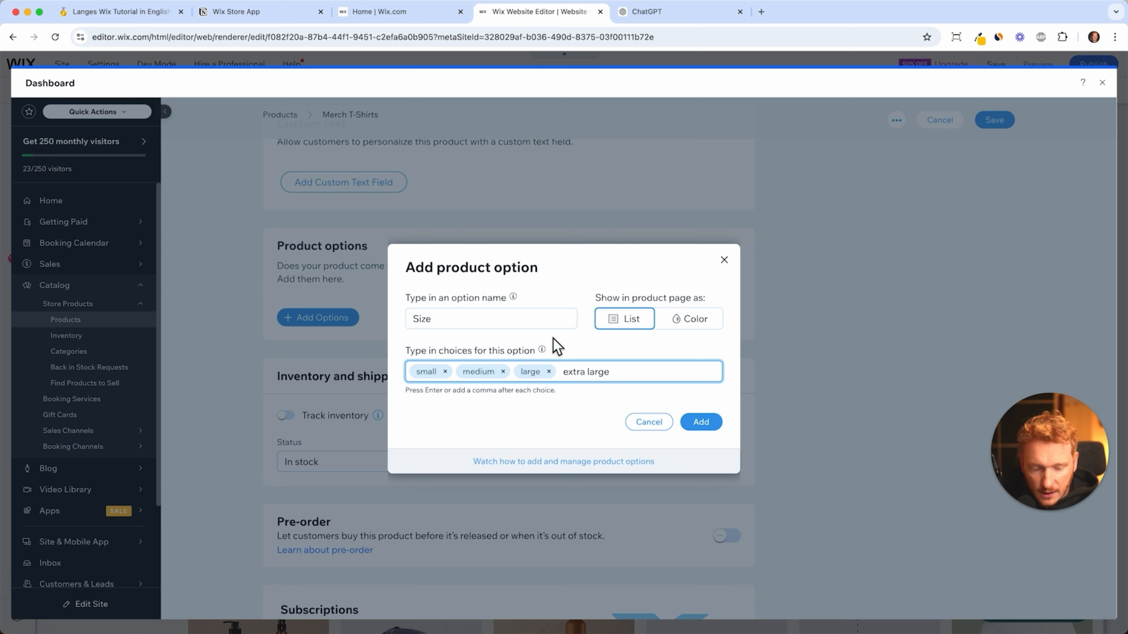
key(Return)
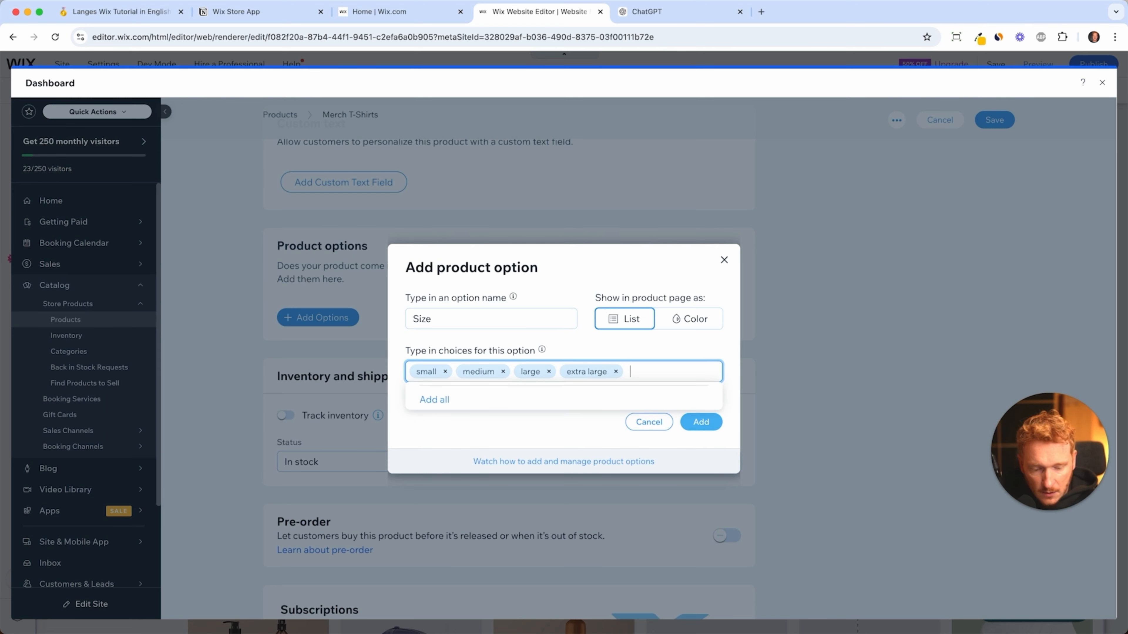
click(711, 426)
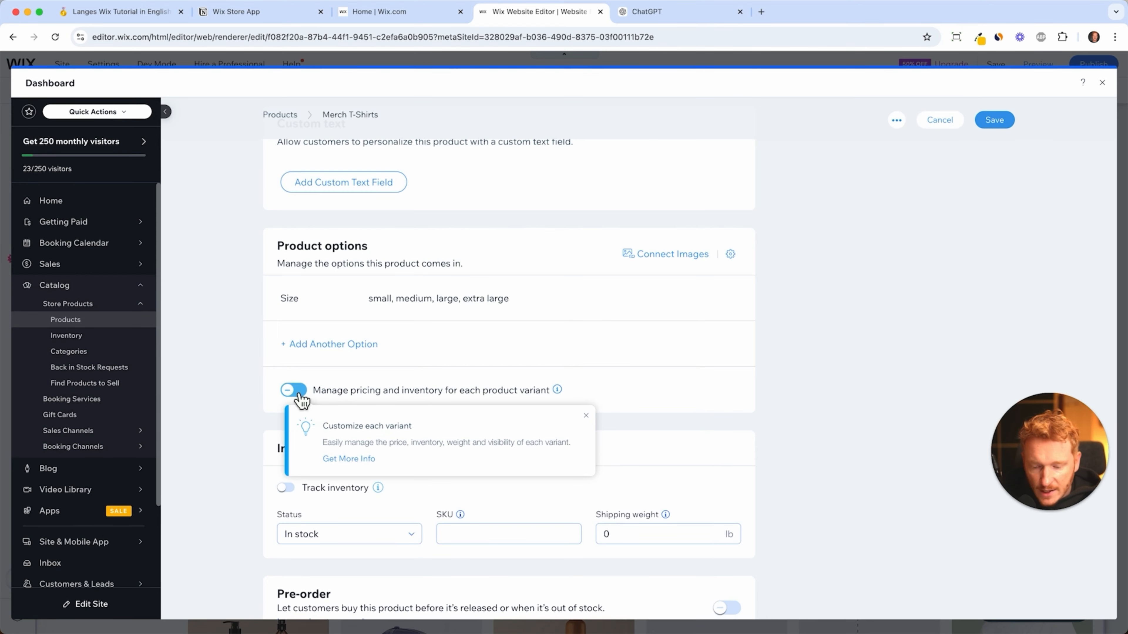
- Enable pricing and inventory per variant, and set the price difference to -5 for small and +5 for extra large
click(297, 393)
mouse_move(440, 285)
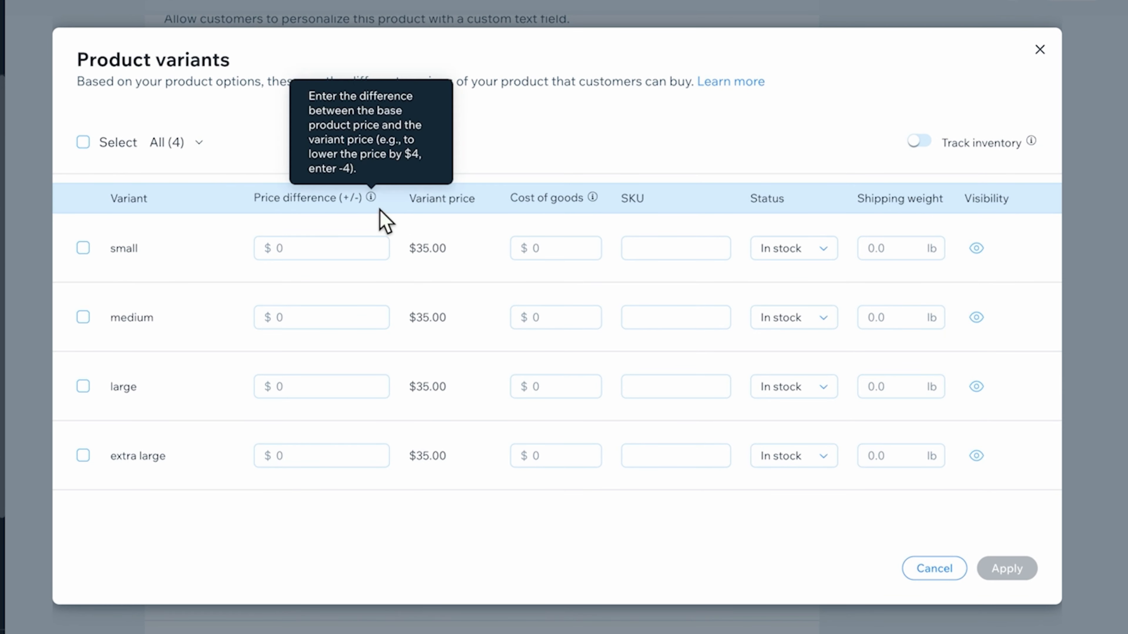
click(315, 250)
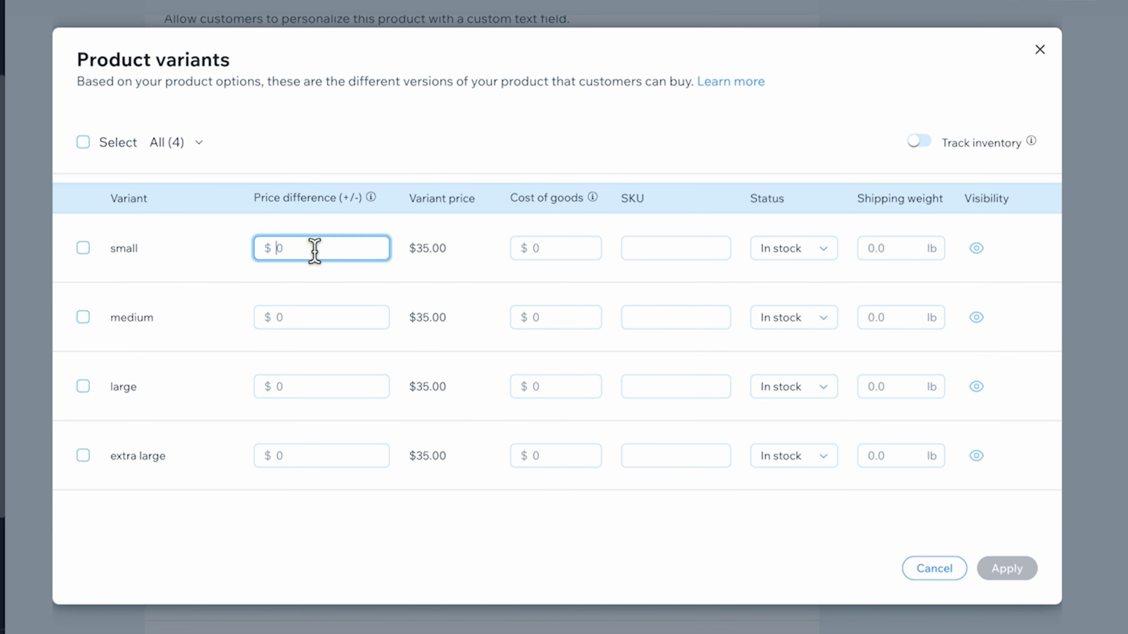
text(-5)
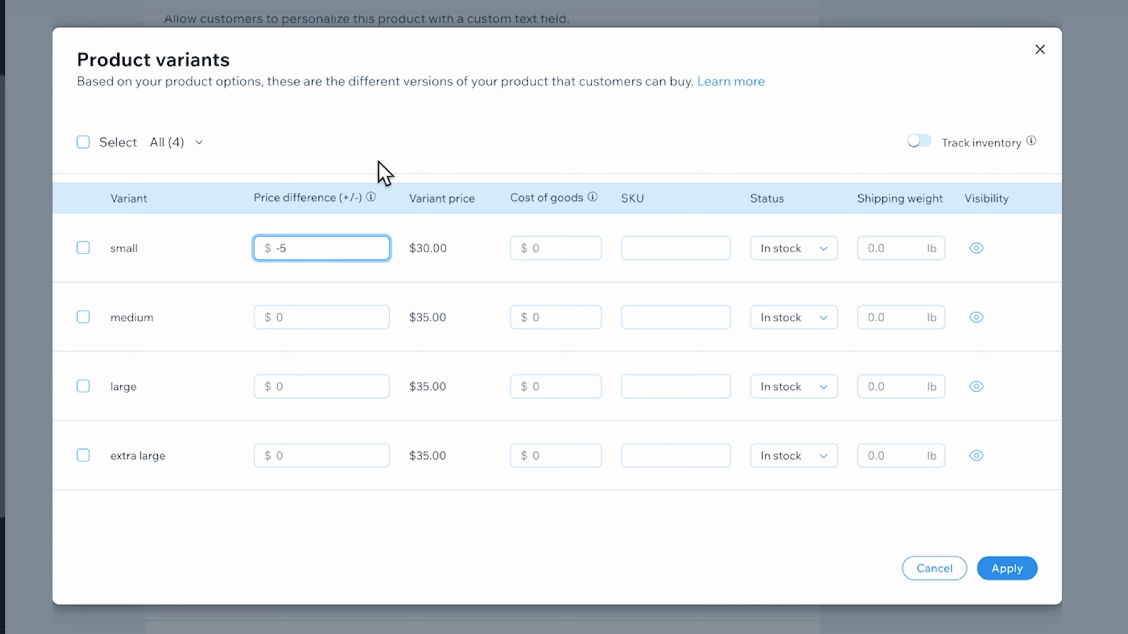
click(323, 460)
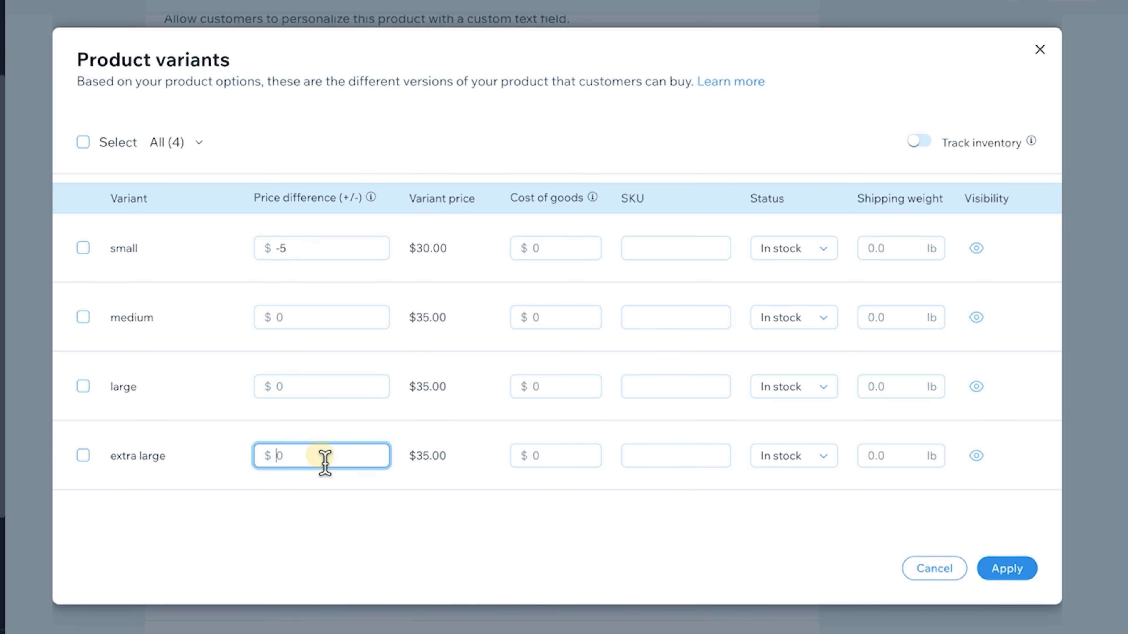
text(+5)
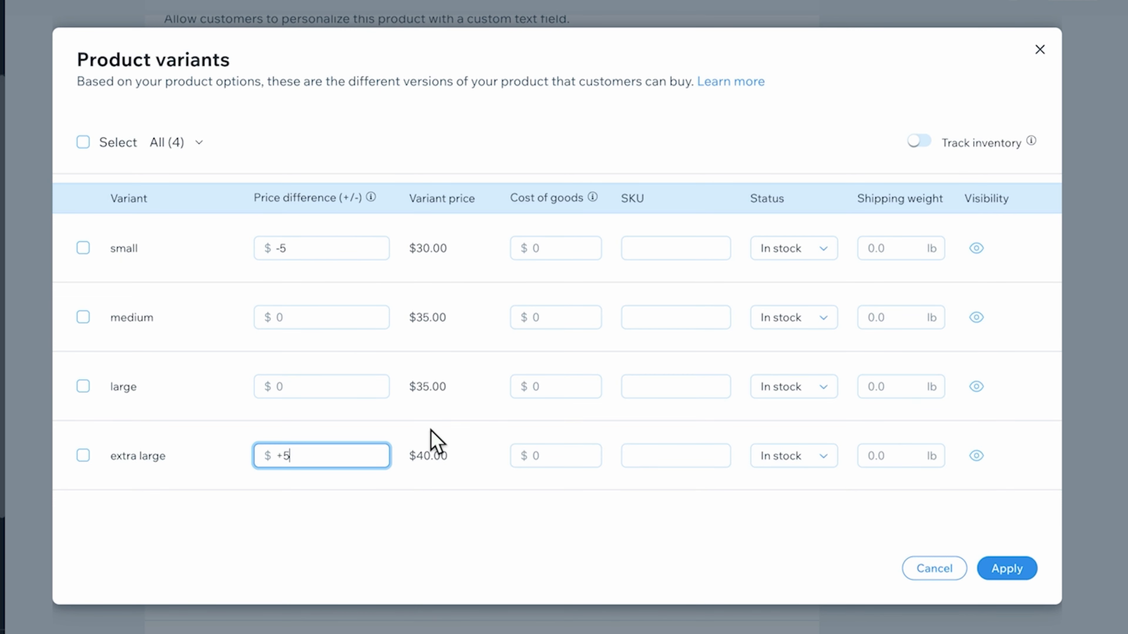
click(569, 247)
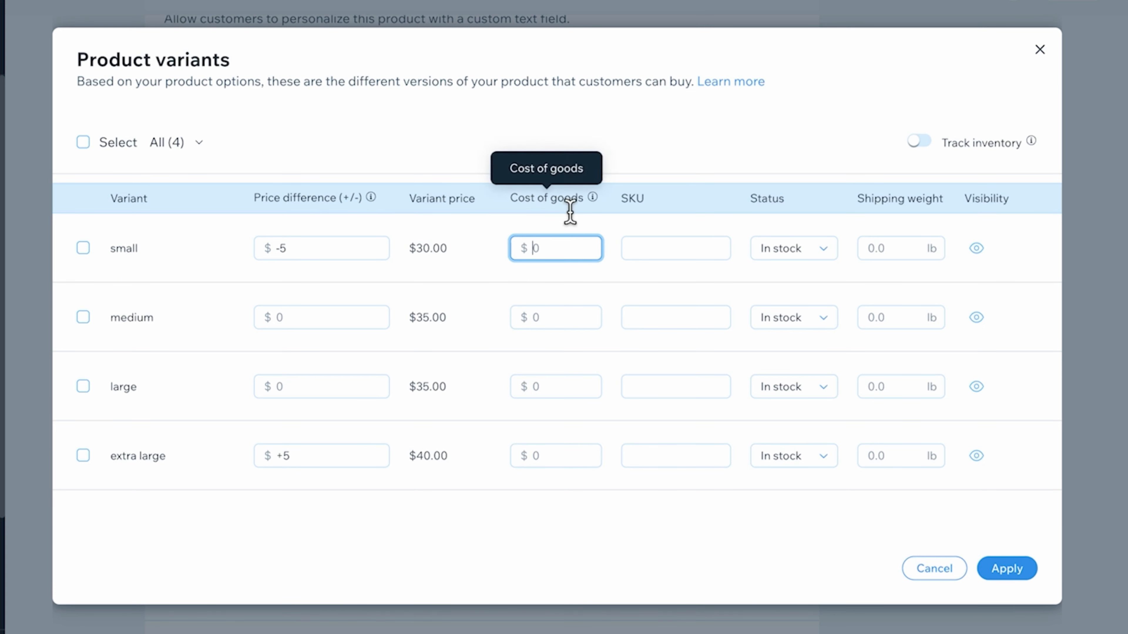
click(549, 456)
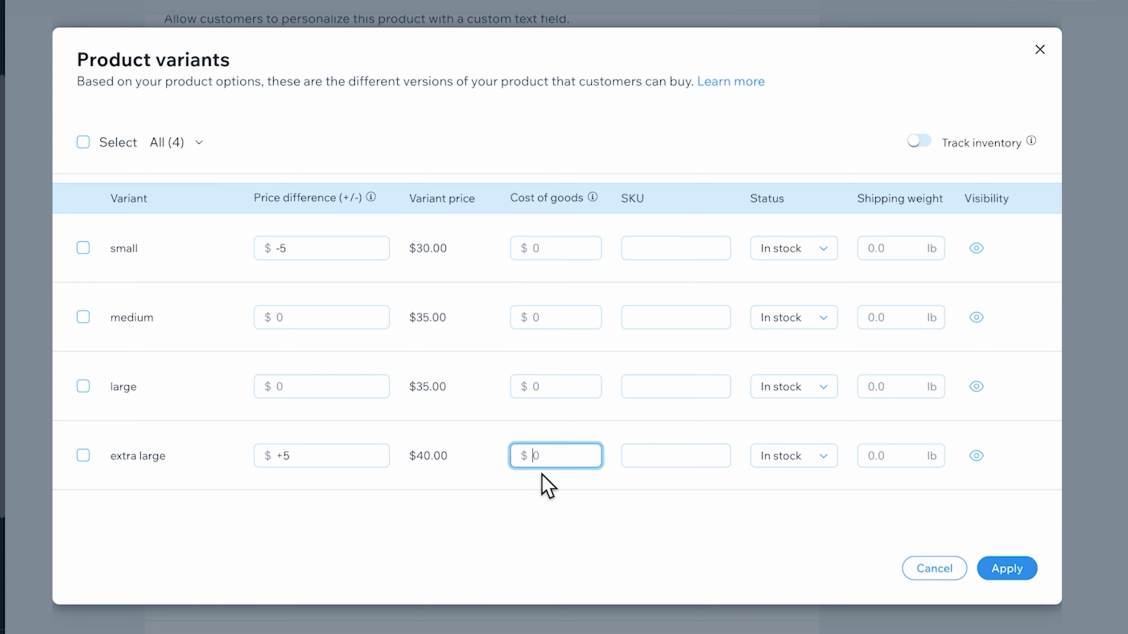
click(559, 255)
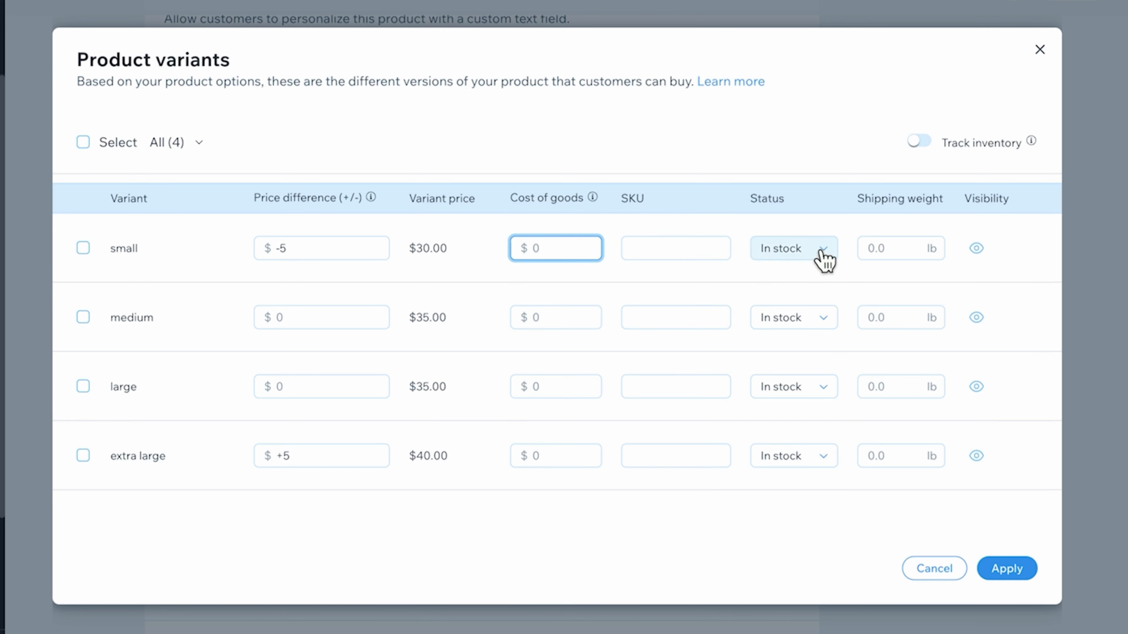
click(824, 266)
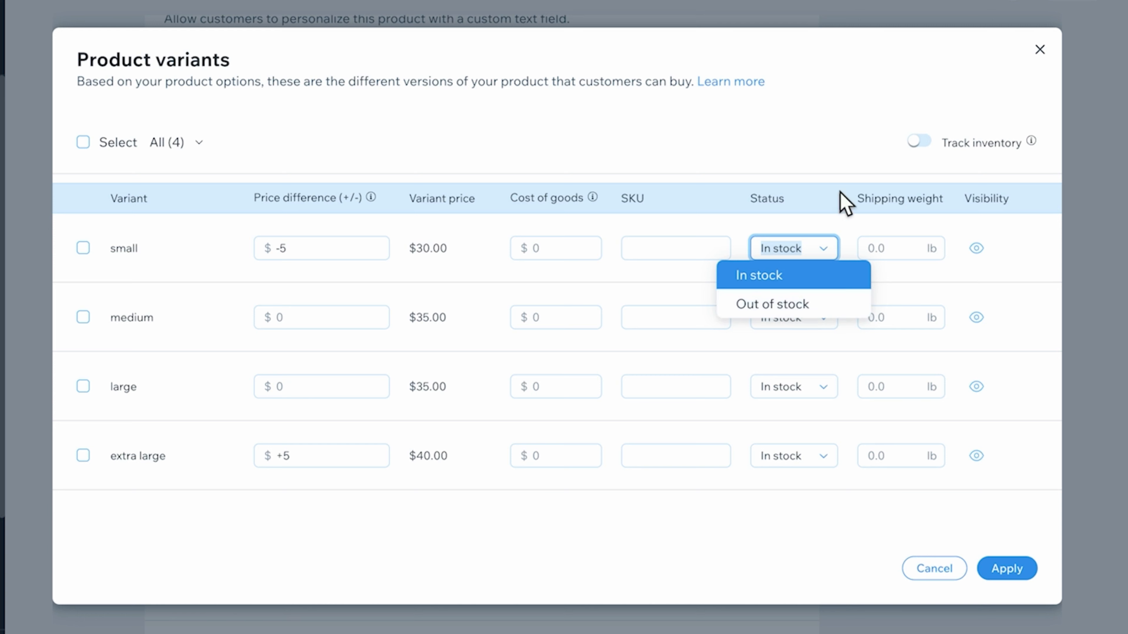
click(851, 180)
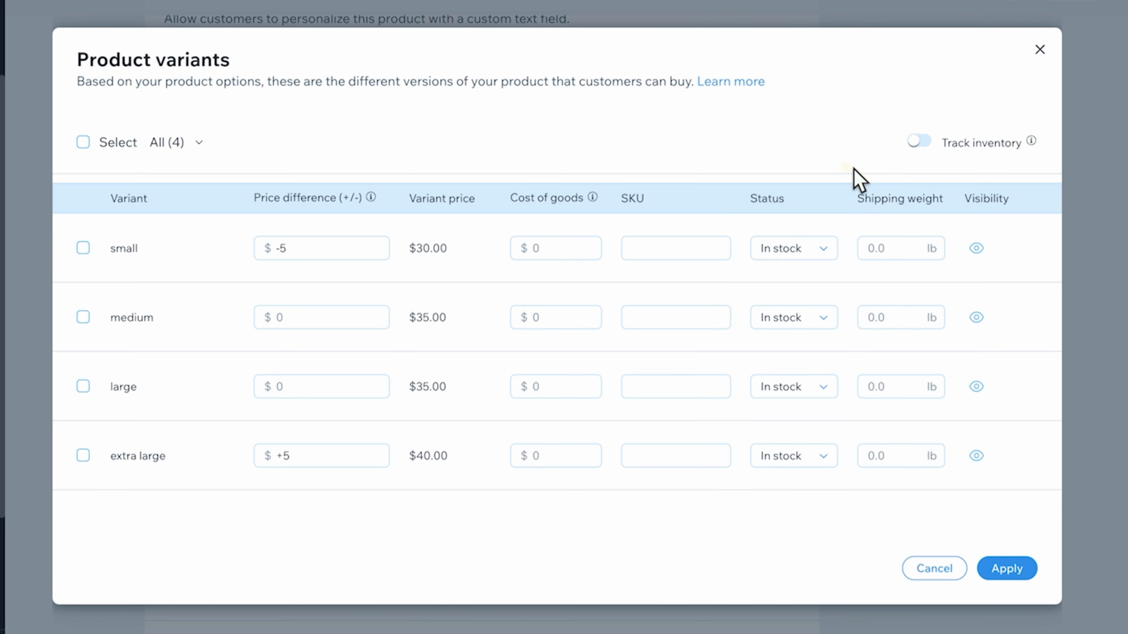
- Turn on inventory tracking for the variants and set the stock to 3 small, 5 medium, 6 large and 2 extra large
click(925, 148)
click(780, 260)
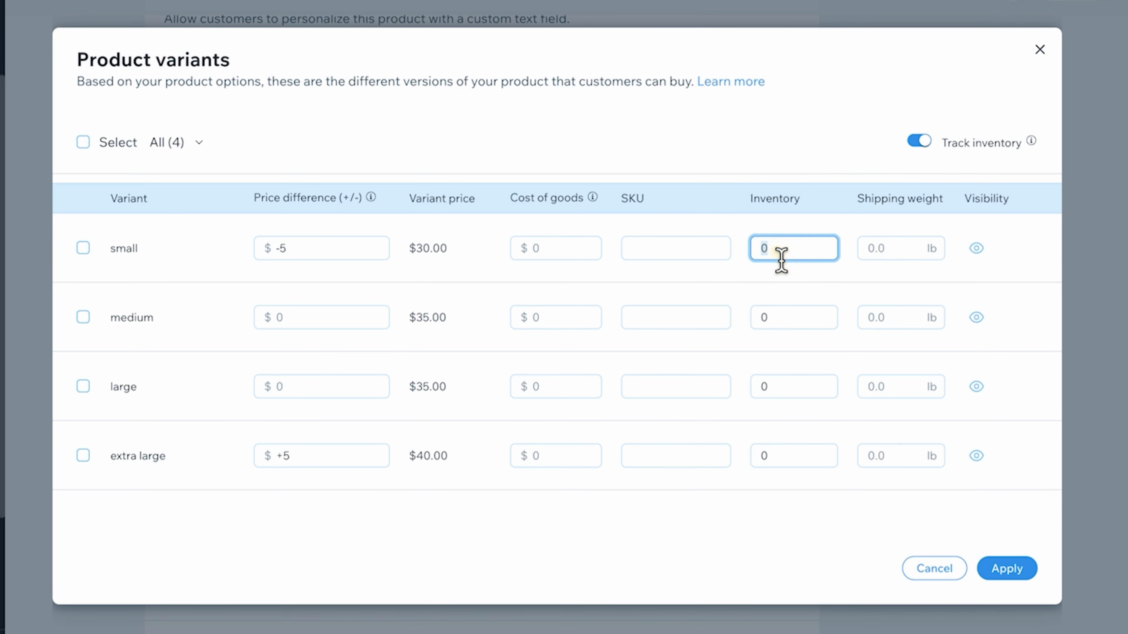
text(3)
click(781, 323)
text(5)
click(775, 391)
text(6)
click(779, 455)
text(2)
click(772, 524)
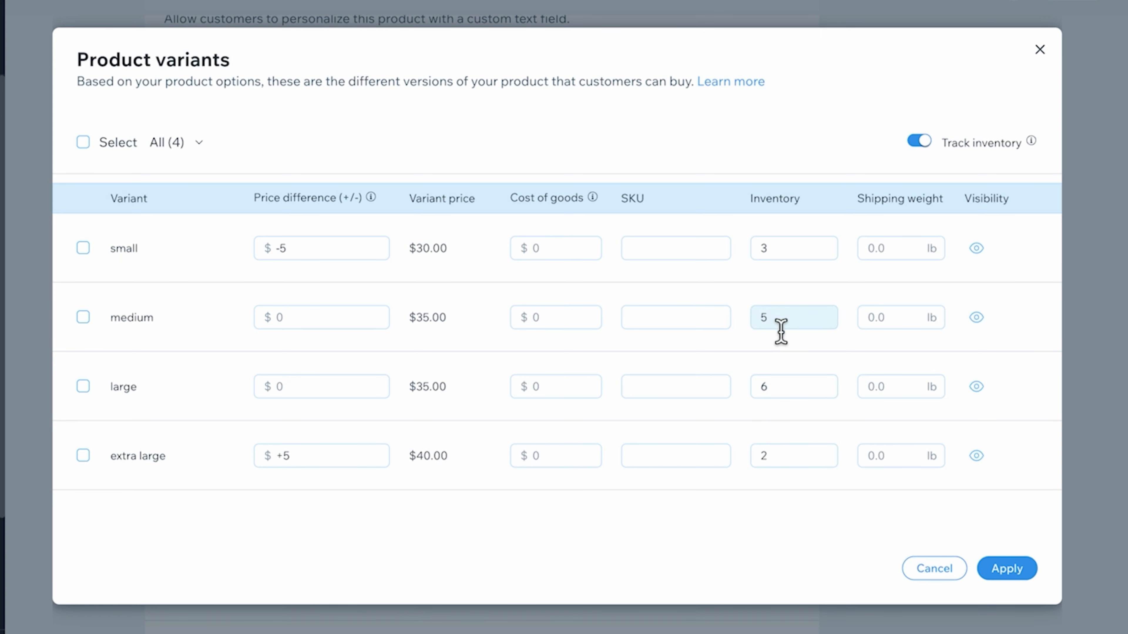
- Set the small variant's inventory to 2
click(797, 253)
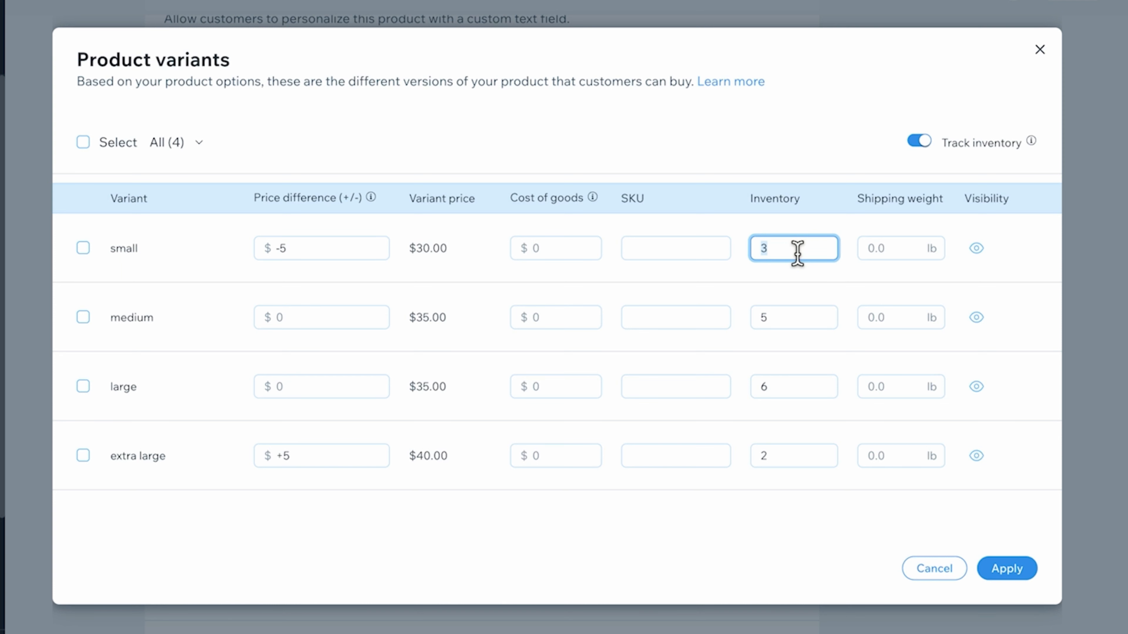
text(2)
click(798, 145)
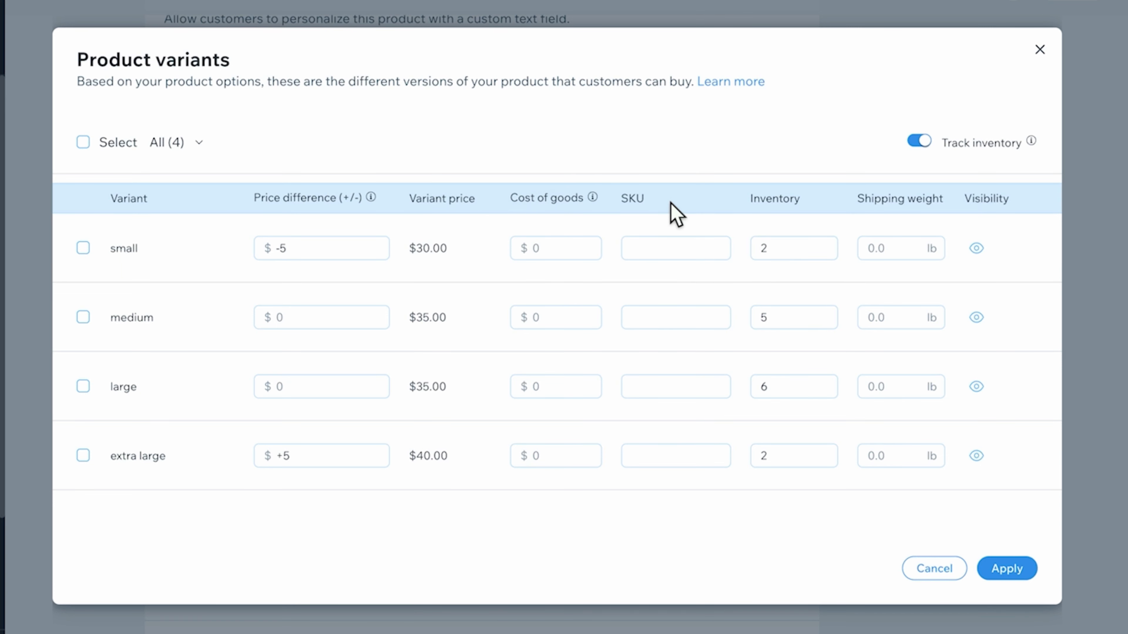
- Apply the price differences and stock quantities to the T-shirt's size variants and check them in the variants overview
click(1016, 580)
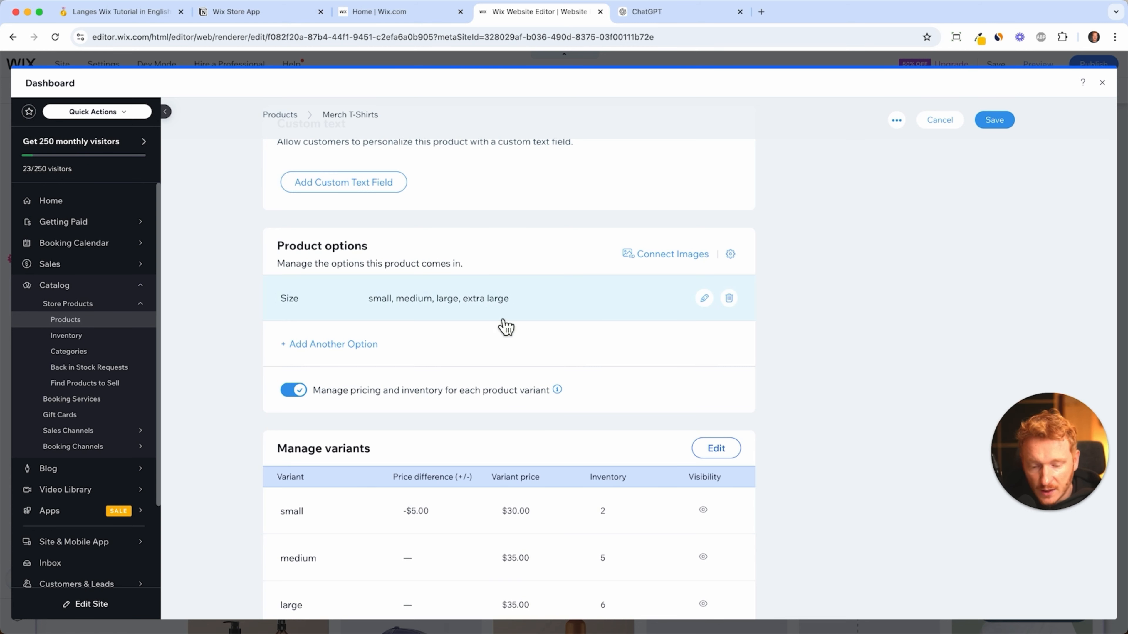
scroll(506, 327, down, 5)
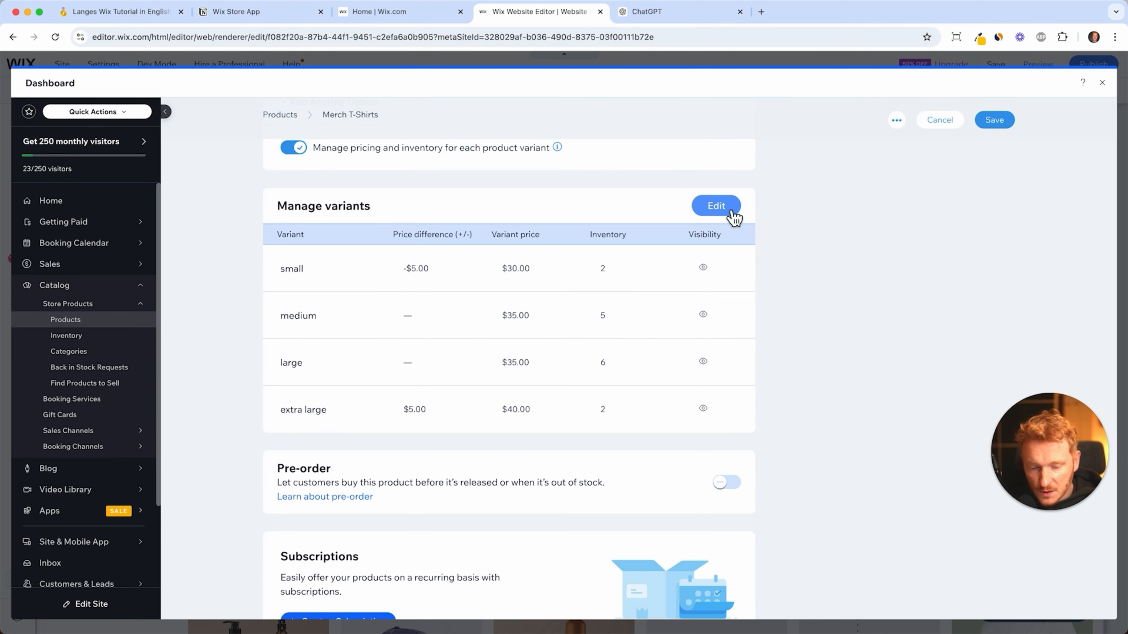
- Turn on pre-order for the product to view its message and limit options, and turn it off again
scroll(754, 399, down, 2)
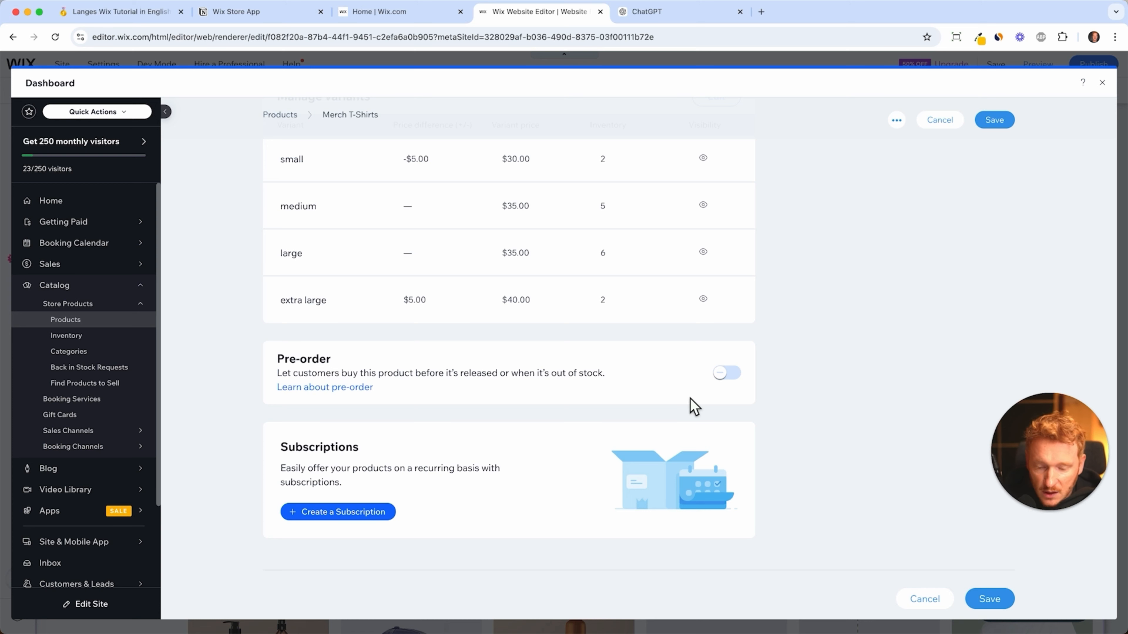
click(732, 377)
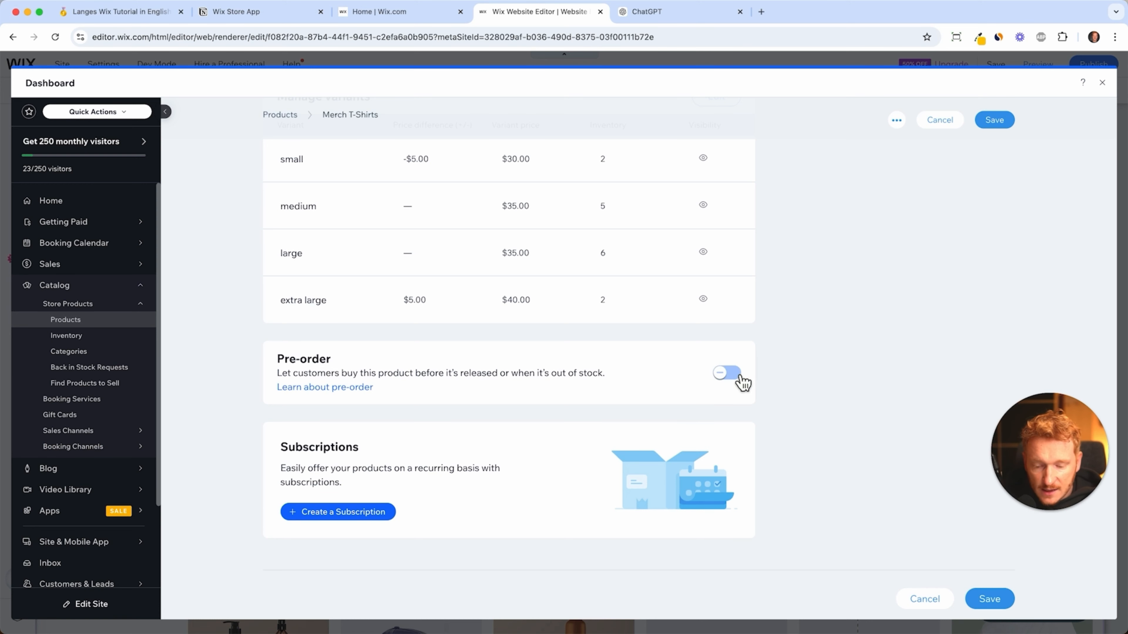
scroll(517, 479, down, 5)
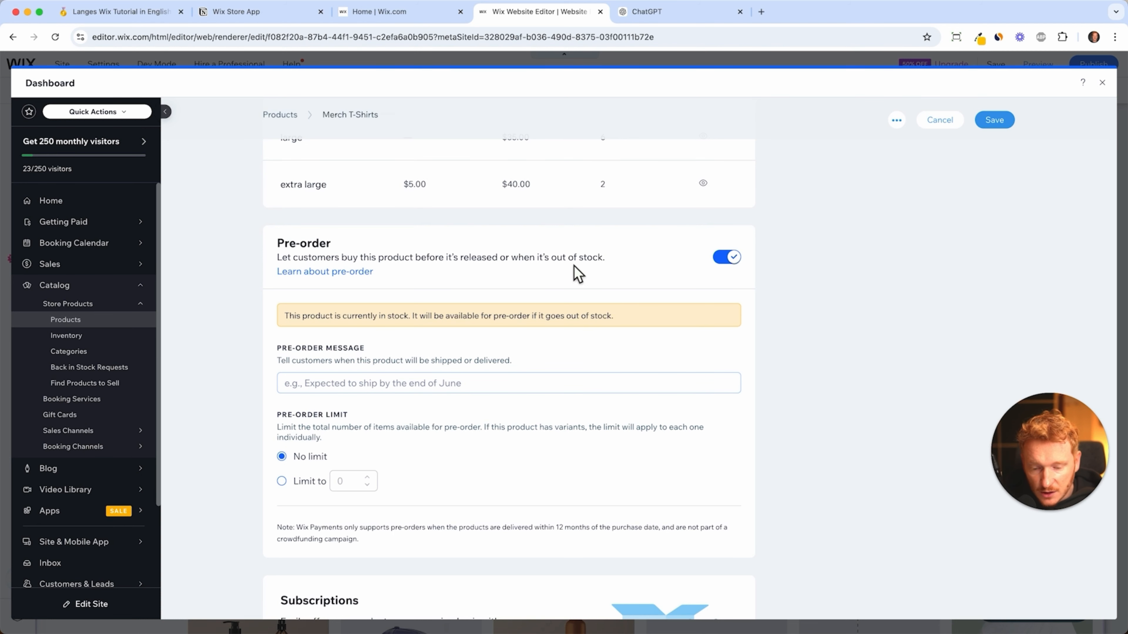
click(729, 261)
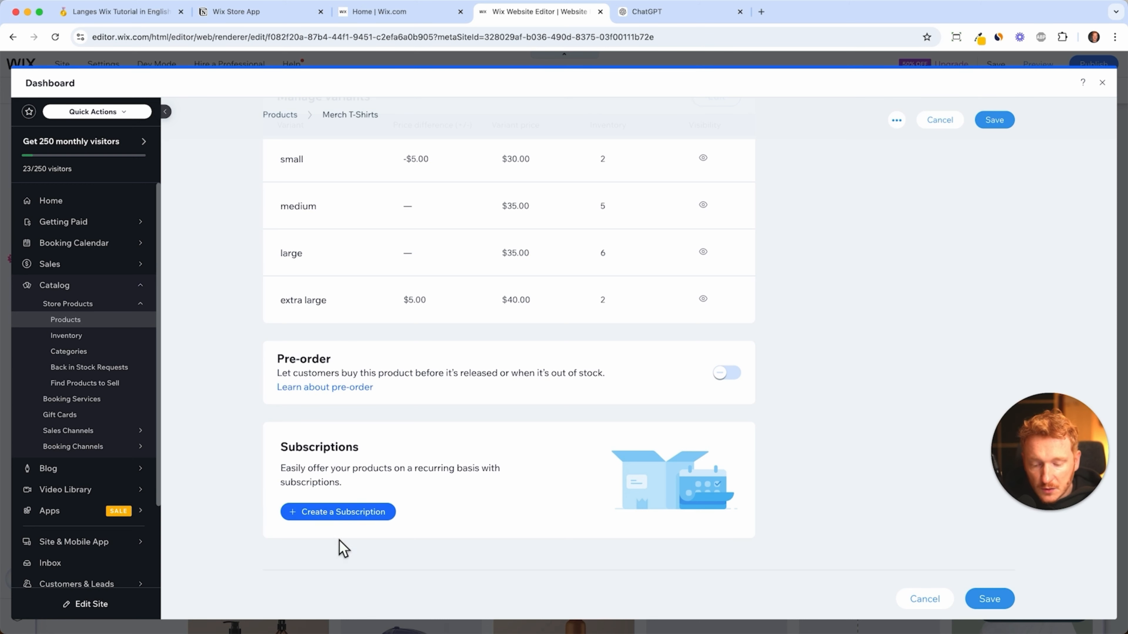
scroll(538, 510, up, 1)
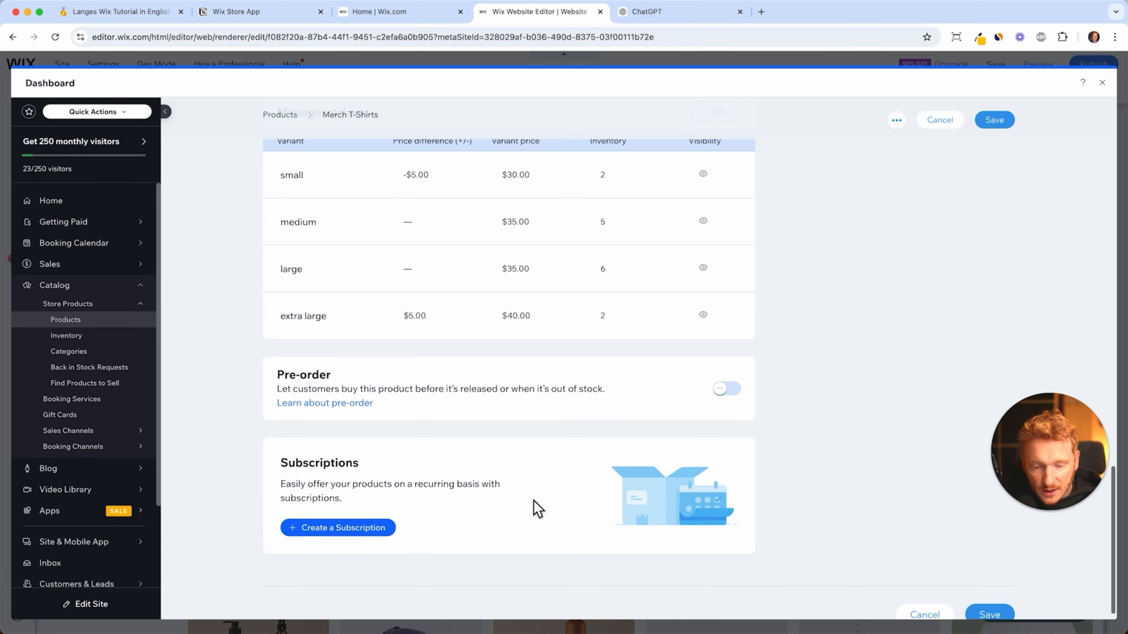